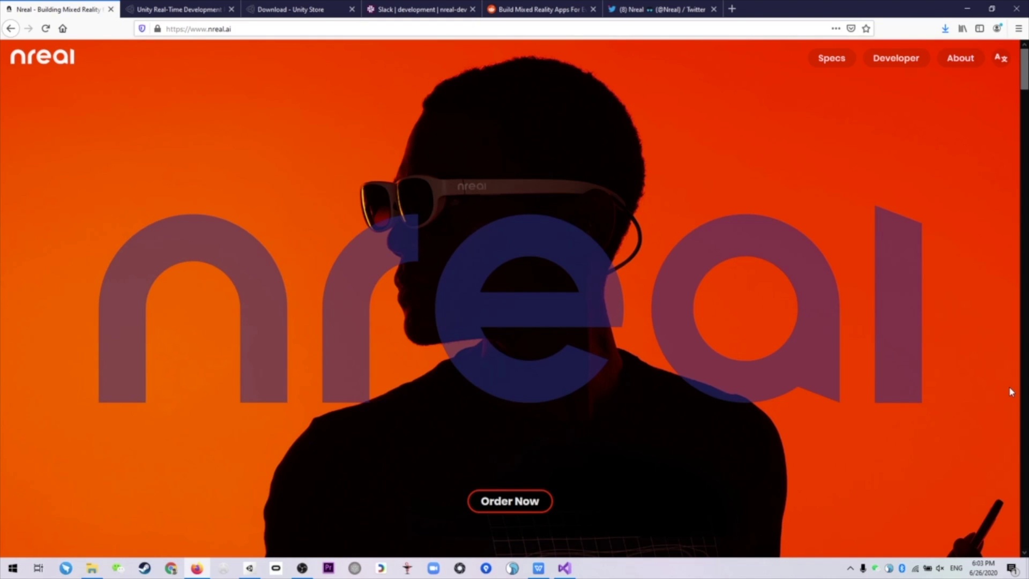
- Go to the Unity Personal download page in the browser
{"action": "left_click", "coordinate": [205, 12]}
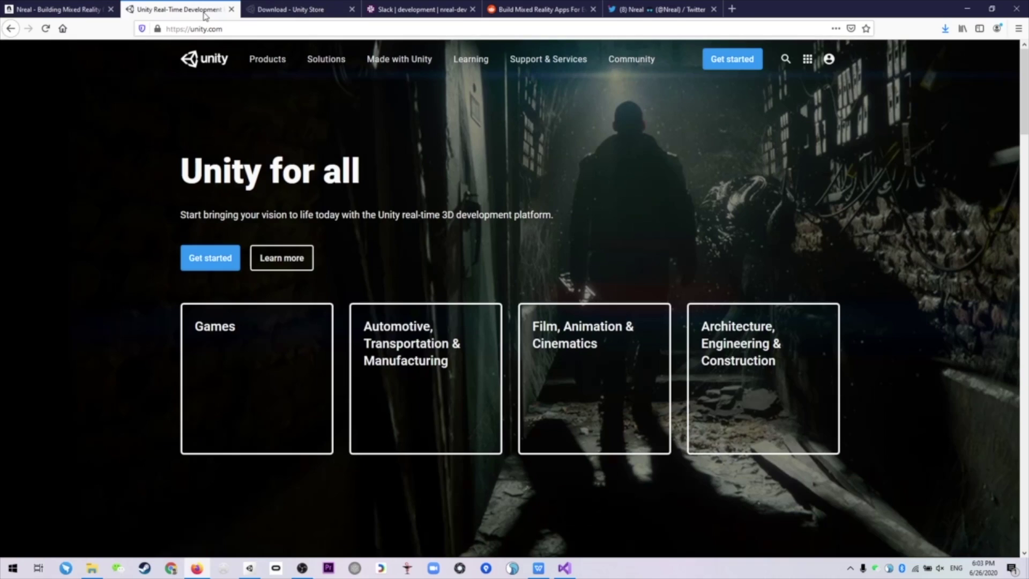
{"action": "left_click", "coordinate": [274, 7]}
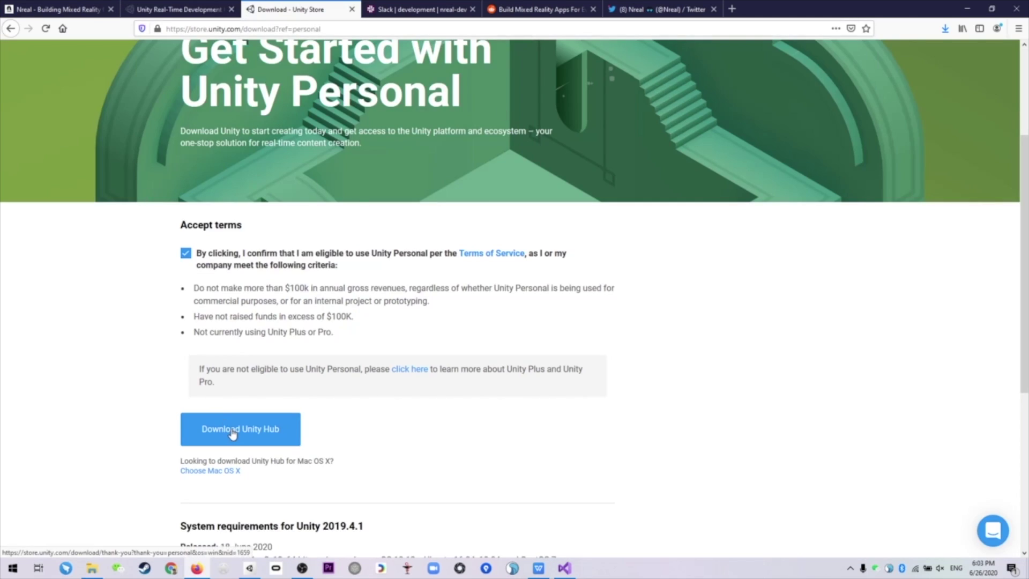
- Switch to Unity Hub and review the Android Build Support modules offered when adding Unity 2019.4.1f1 (LTS), without installing
{"action": "left_click", "coordinate": [249, 568]}
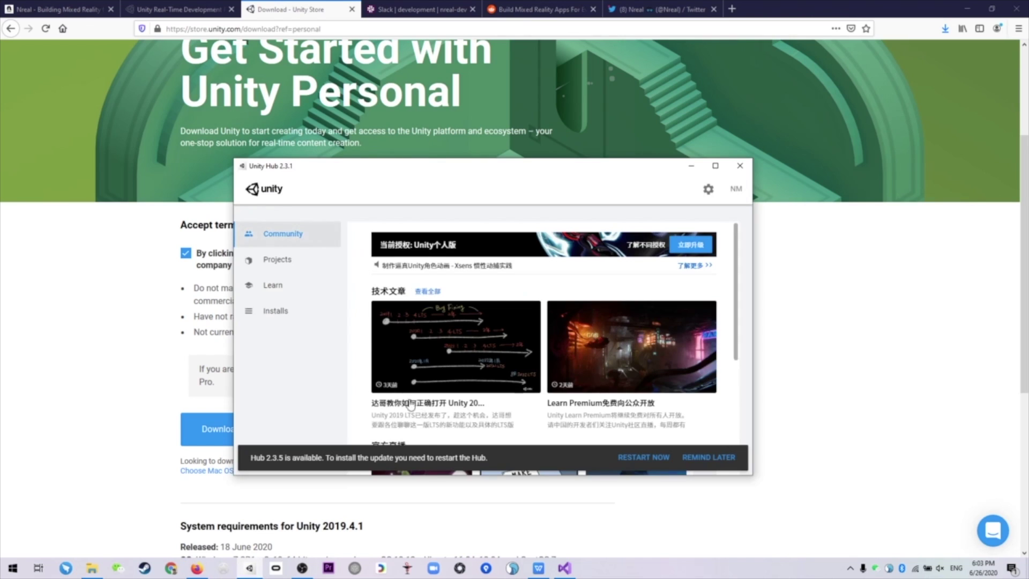
{"action": "left_click", "coordinate": [298, 314]}
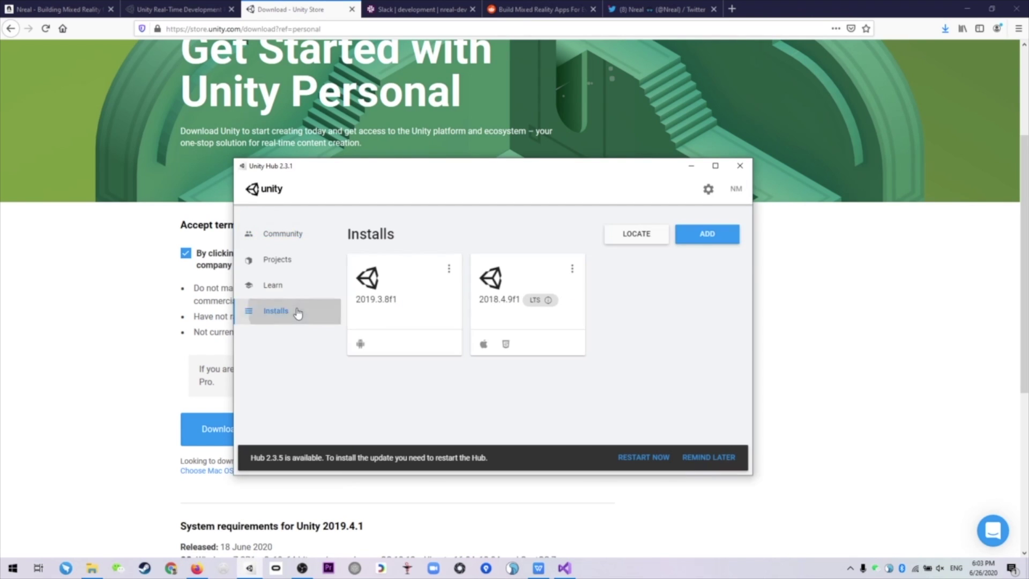
{"action": "left_click", "coordinate": [715, 240]}
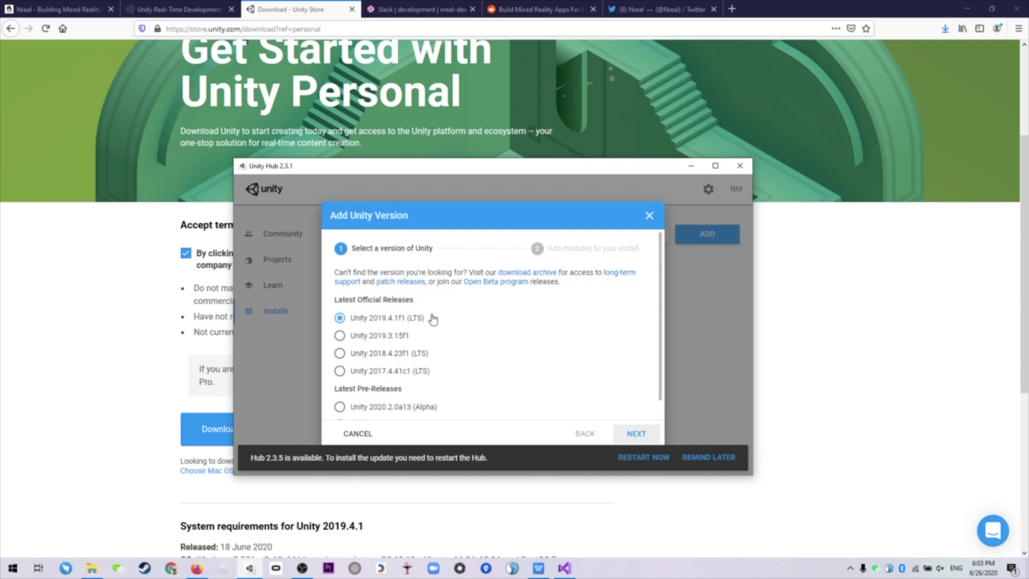
{"action": "left_click", "coordinate": [642, 434]}
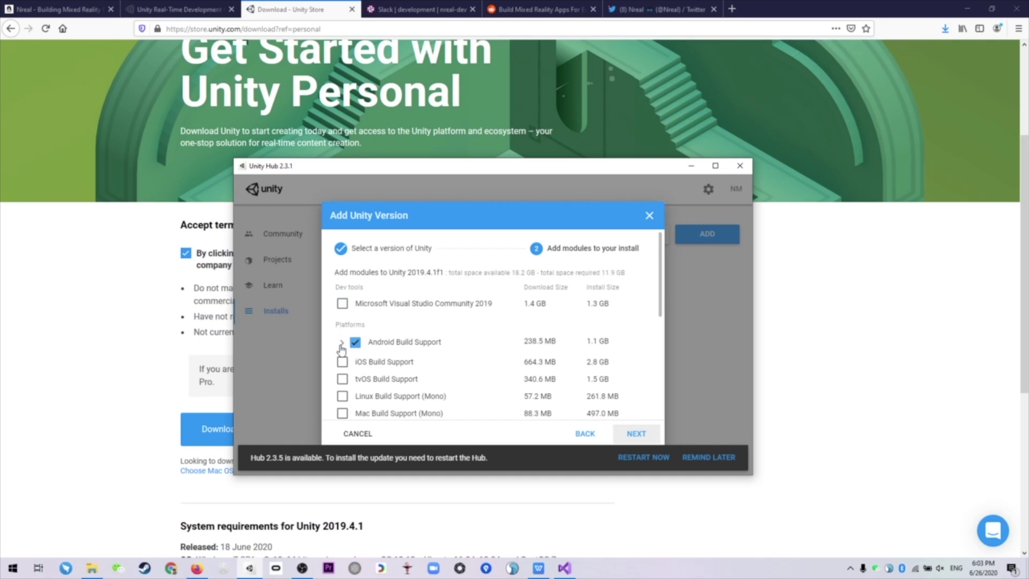
{"action": "left_click", "coordinate": [341, 344]}
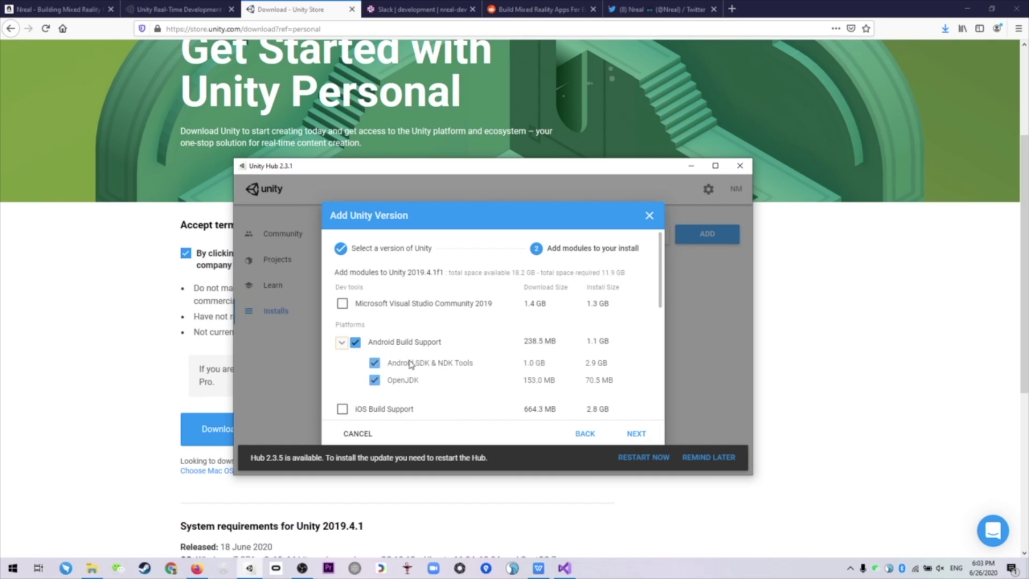
{"action": "left_click", "coordinate": [649, 215]}
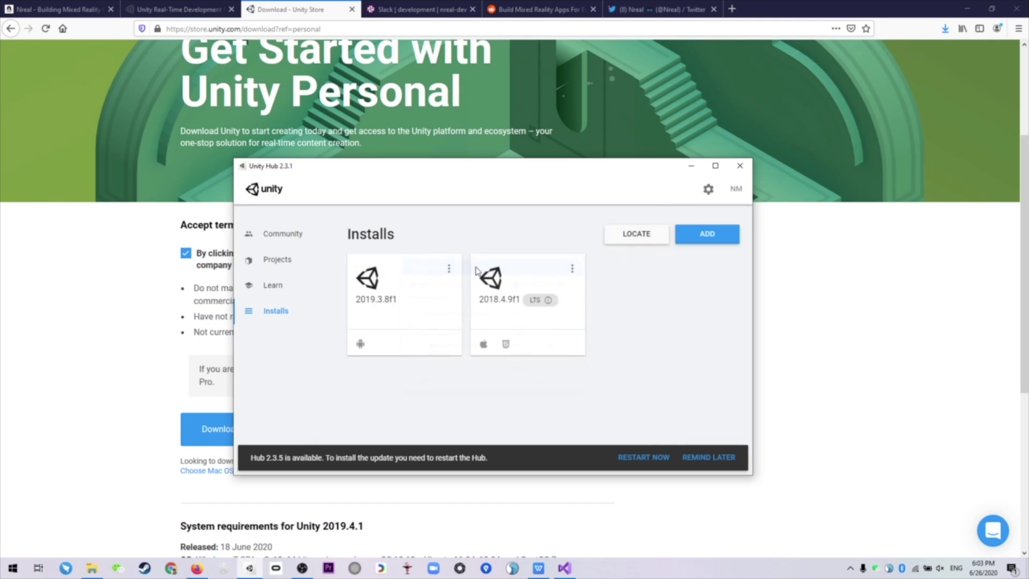
- Start a new 3D project in Unity Hub and set its location to E:\Unity\Projects
{"action": "left_click", "coordinate": [294, 265]}
{"action": "left_click", "coordinate": [706, 239]}
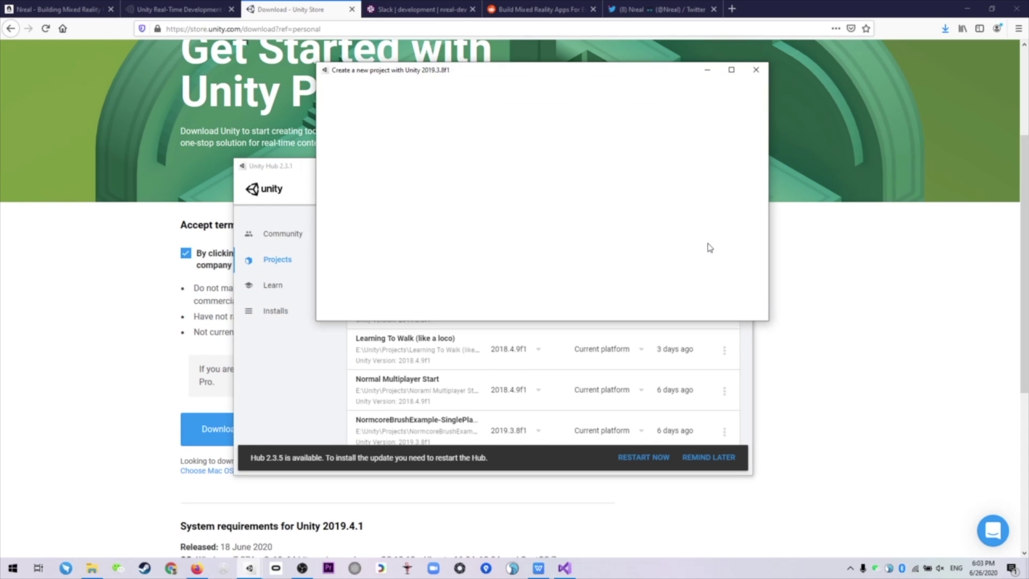
{"action": "left_click_drag", "start_coordinate": [545, 70], "coordinate": [543, 201]}
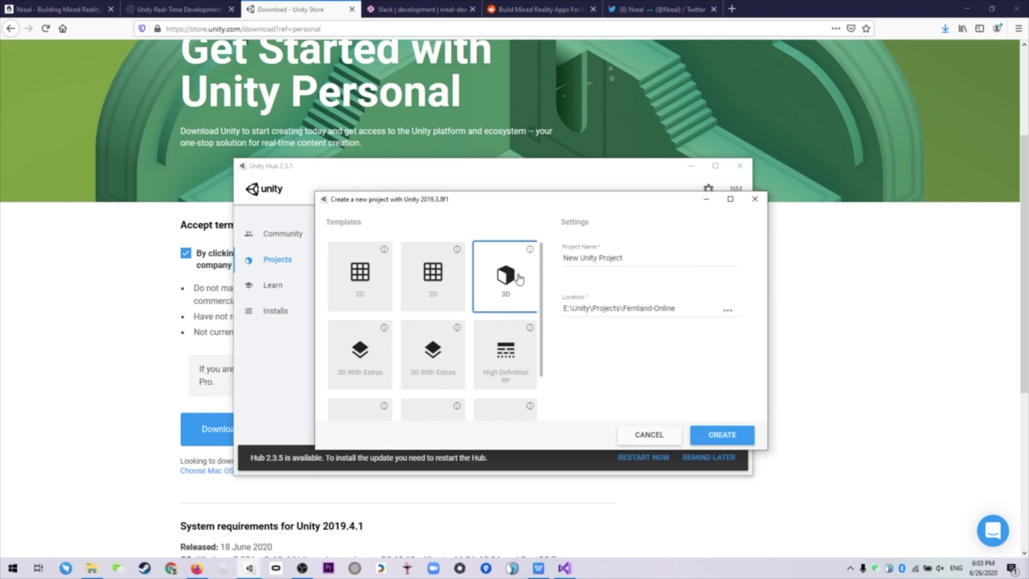
{"action": "left_click", "coordinate": [639, 256]}
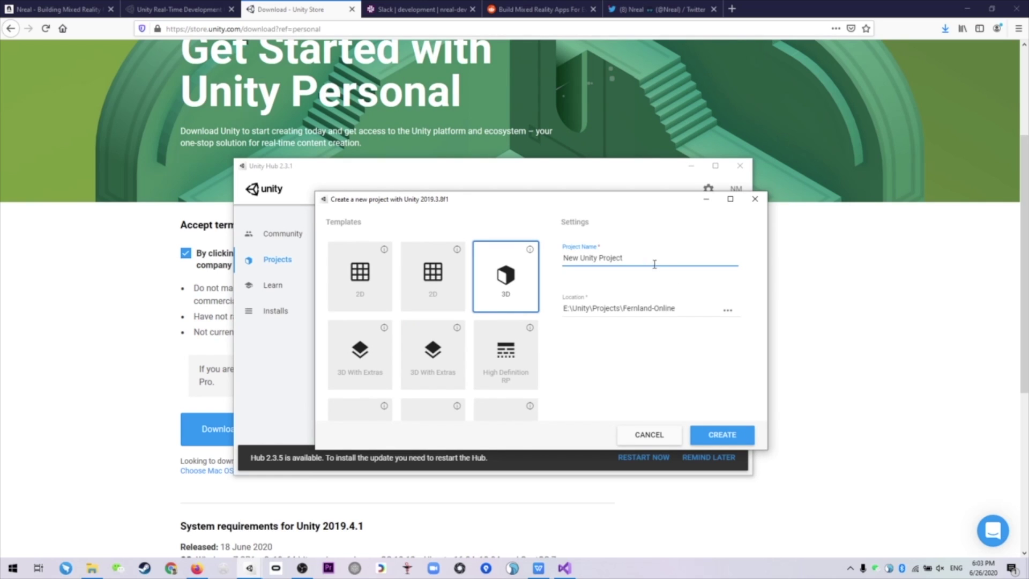
{"action": "left_click", "coordinate": [728, 310]}
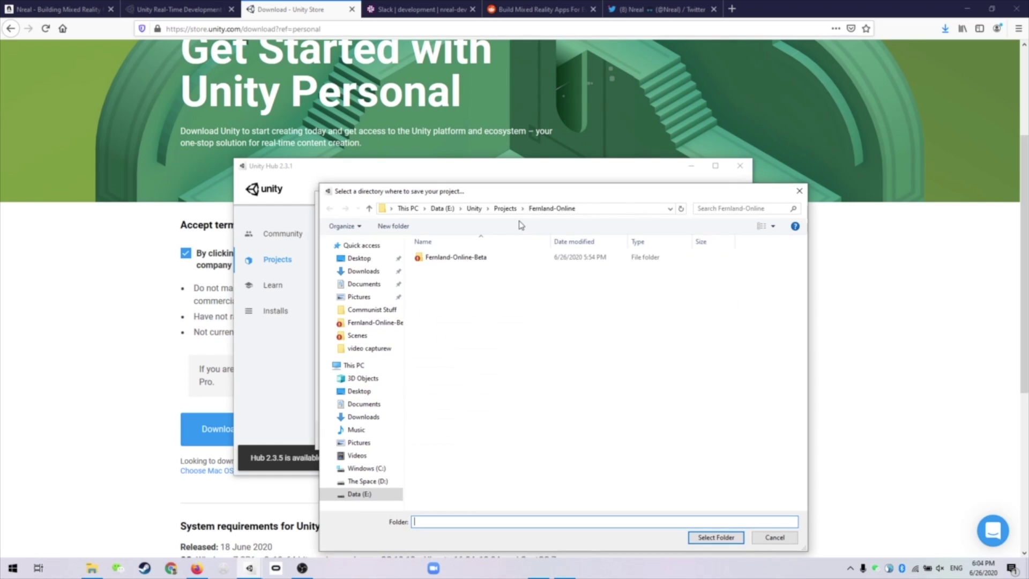
{"action": "left_click", "coordinate": [505, 208]}
{"action": "left_click", "coordinate": [717, 537]}
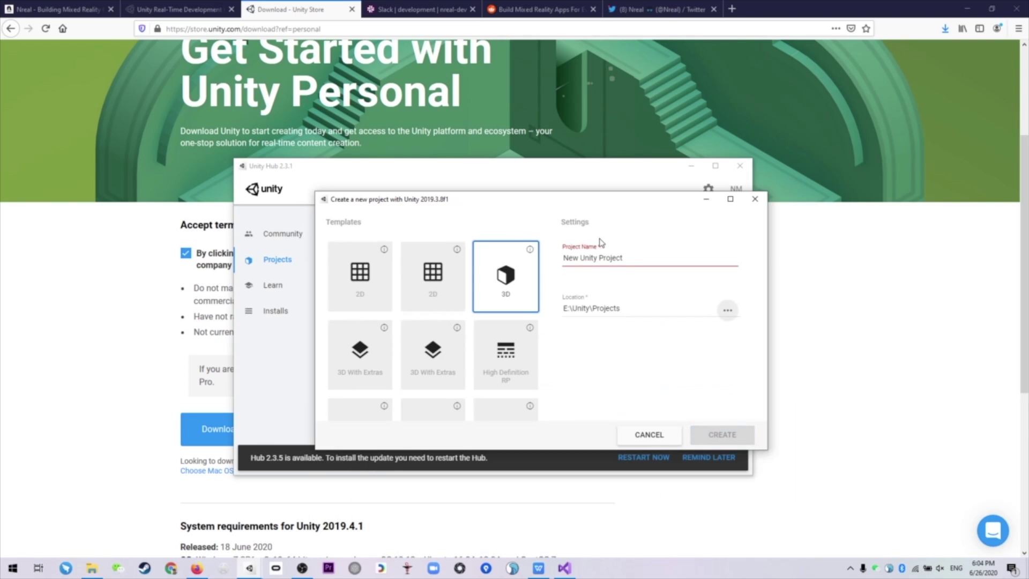
- Name the project "Getting Started in Unity (fishes)", create it and bring up its editor window
{"action": "key", "text": "ctrl+a"}
{"action": "type", "text": "Gettin"}
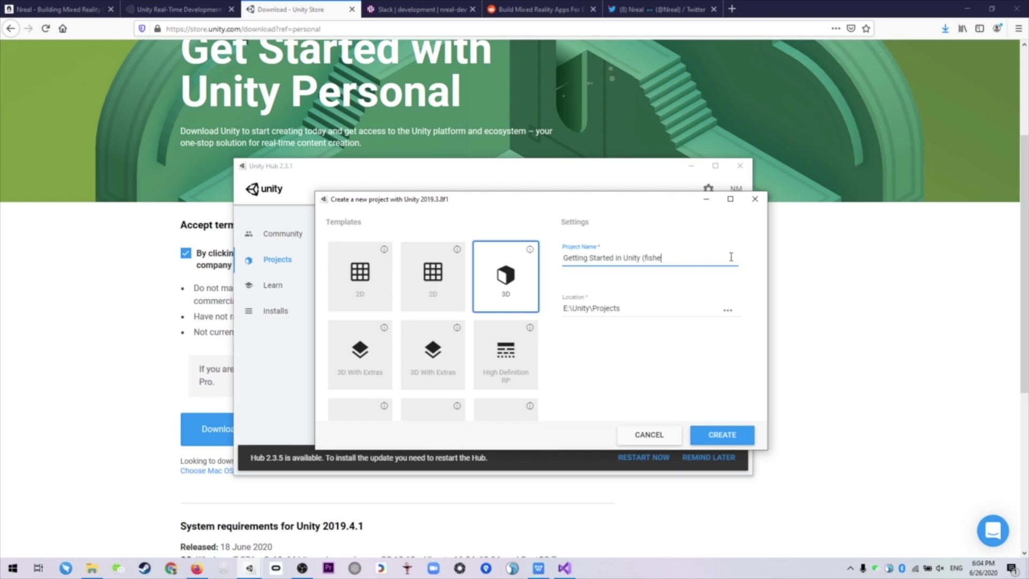
{"action": "key", "text": "Return"}
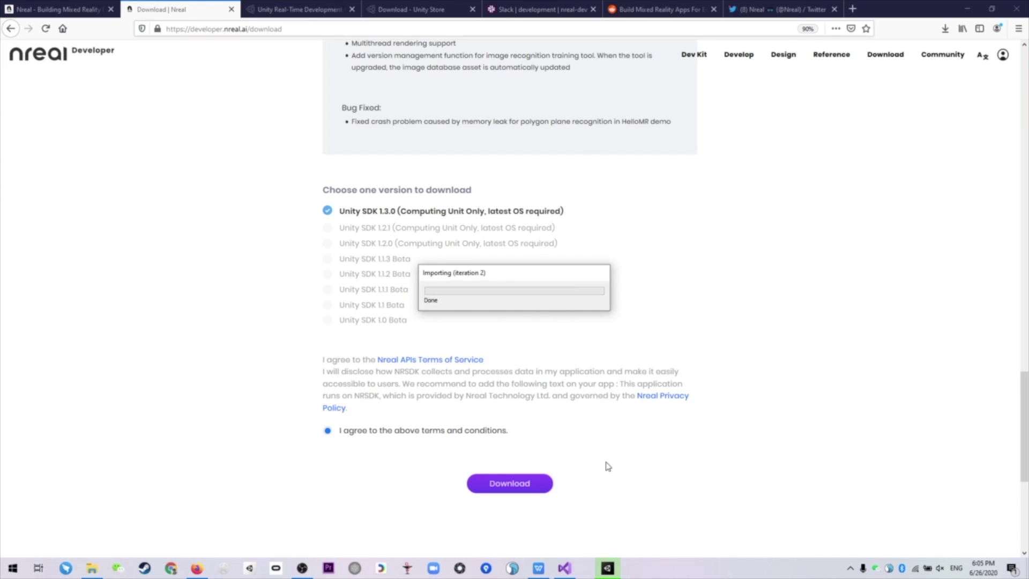
{"action": "left_click", "coordinate": [591, 568]}
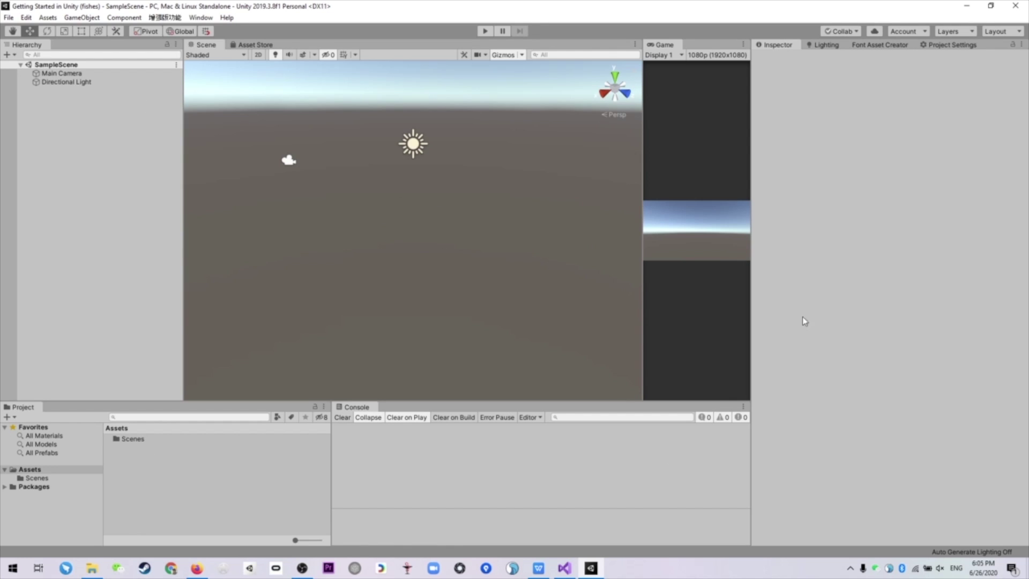
- Switch to the Nreal download page in the browser, accept the terms and download Unity SDK 1.3.0
{"action": "left_click", "coordinate": [197, 568]}
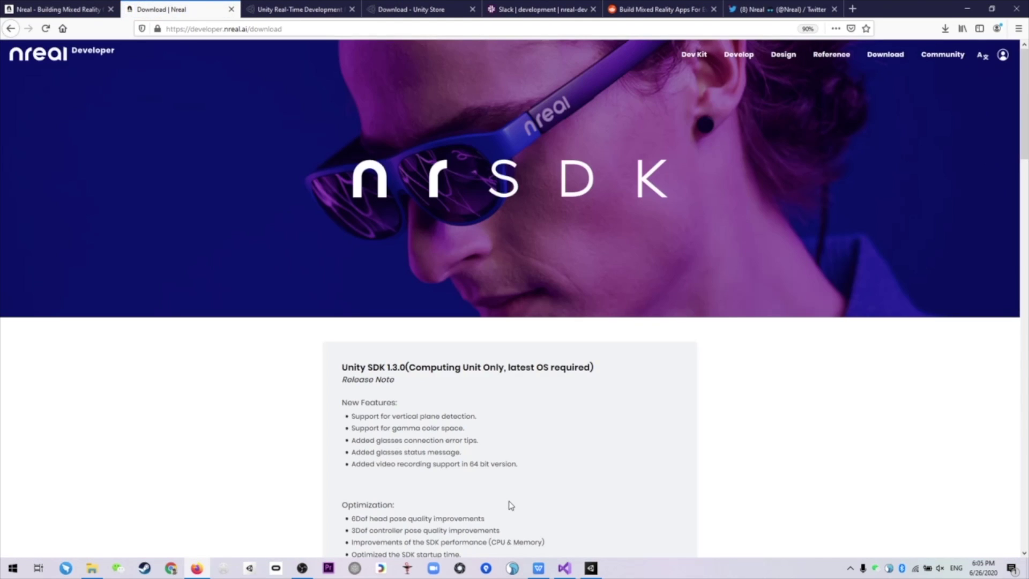
{"action": "scroll", "coordinate": [536, 361], "scroll_direction": "down", "scroll_amount": 20}
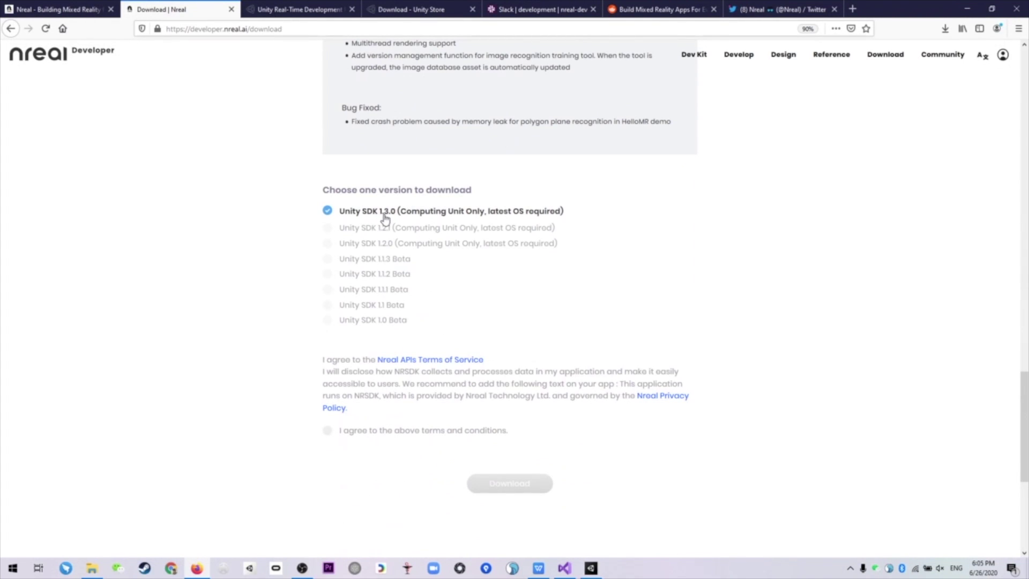
{"action": "left_click", "coordinate": [327, 430]}
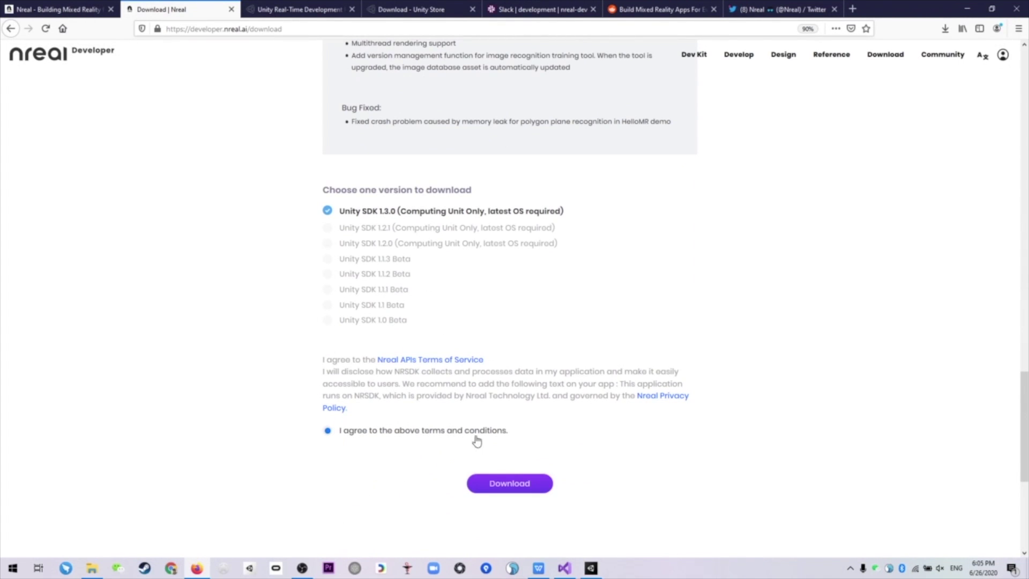
{"action": "left_click", "coordinate": [516, 484]}
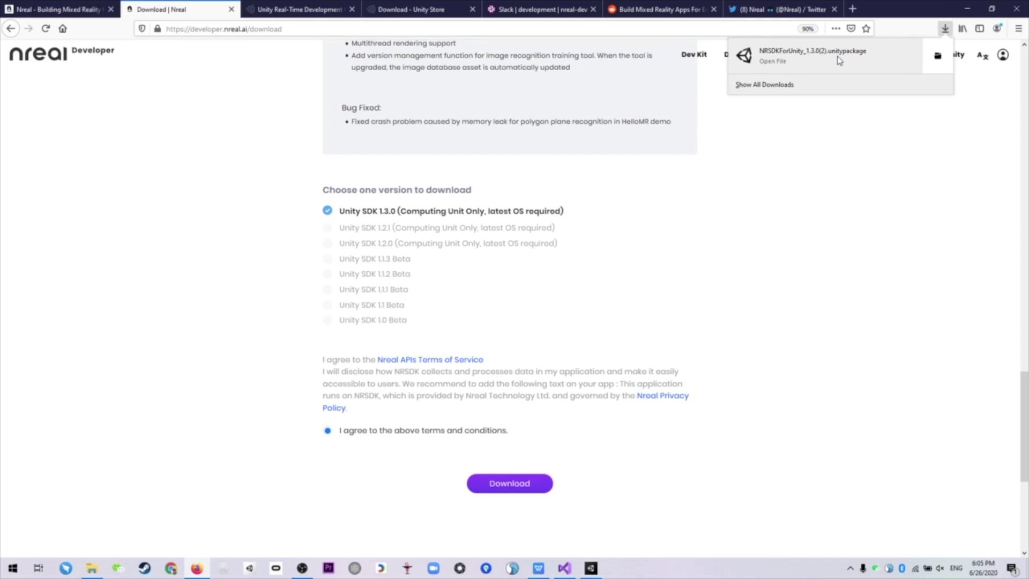
- Open the downloaded NRSDKForUnity_1.3.0 package and import all of its contents into the Unity project
{"action": "left_click", "coordinate": [837, 56]}
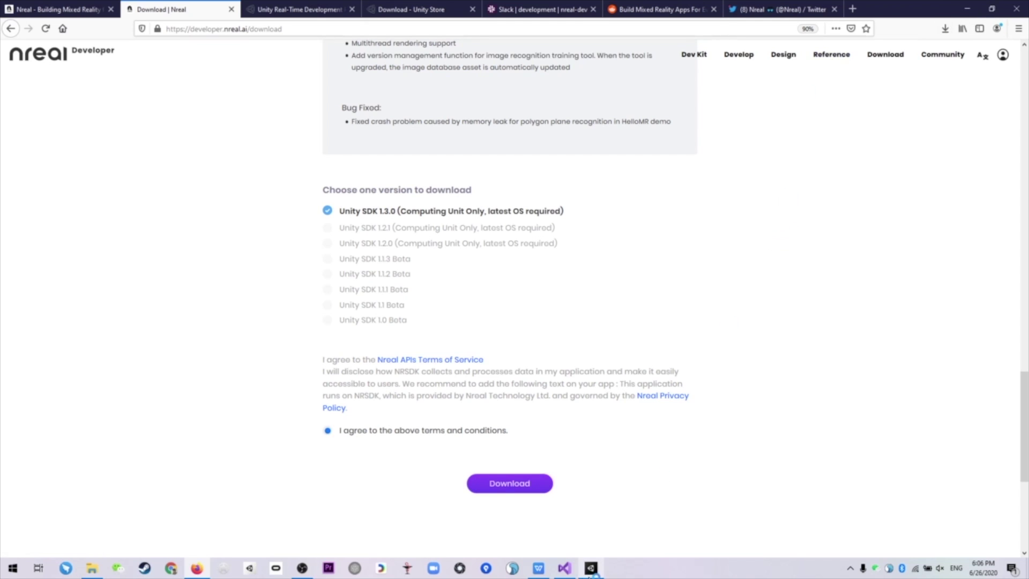
{"action": "mouse_move", "coordinate": [591, 570]}
{"action": "left_click", "coordinate": [592, 534]}
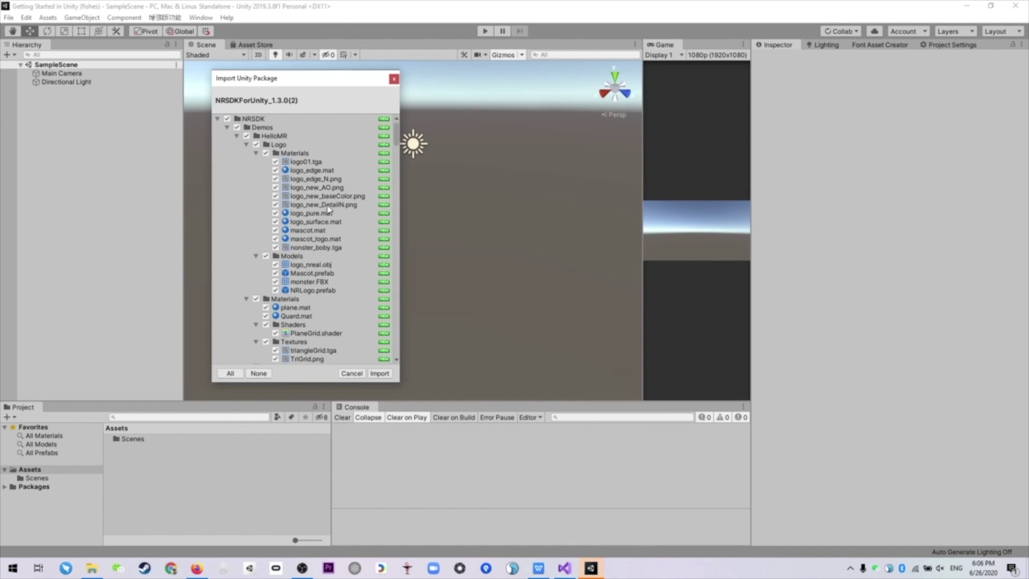
{"action": "scroll", "coordinate": [397, 141], "scroll_direction": "down", "scroll_amount": 3}
{"action": "left_click_drag", "start_coordinate": [397, 141], "coordinate": [397, 348]}
{"action": "left_click", "coordinate": [379, 373]}
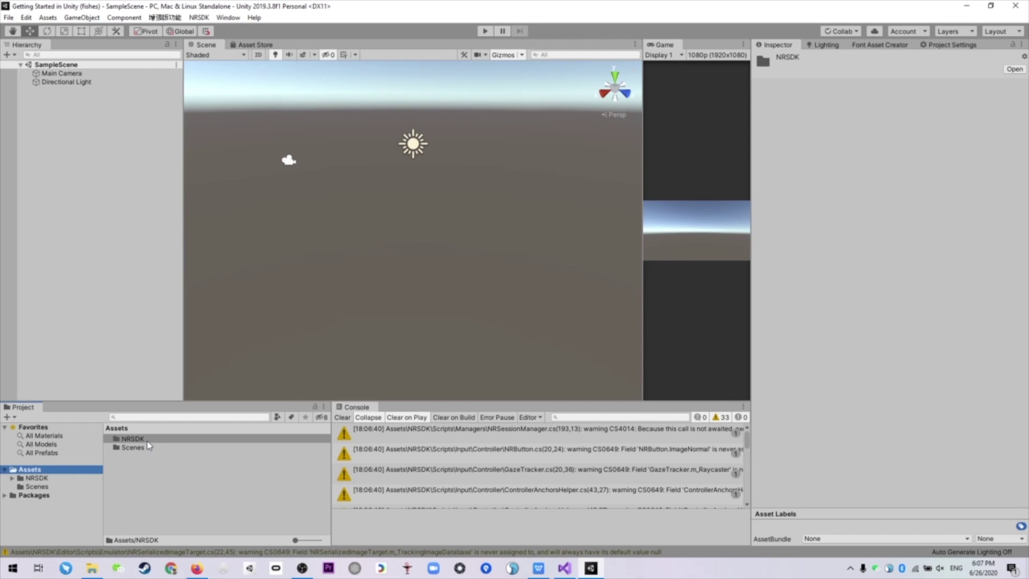
- Open the HelloMR scene from Assets/NRSDK/Demos and widen the Game view
{"action": "double_click", "coordinate": [147, 440]}
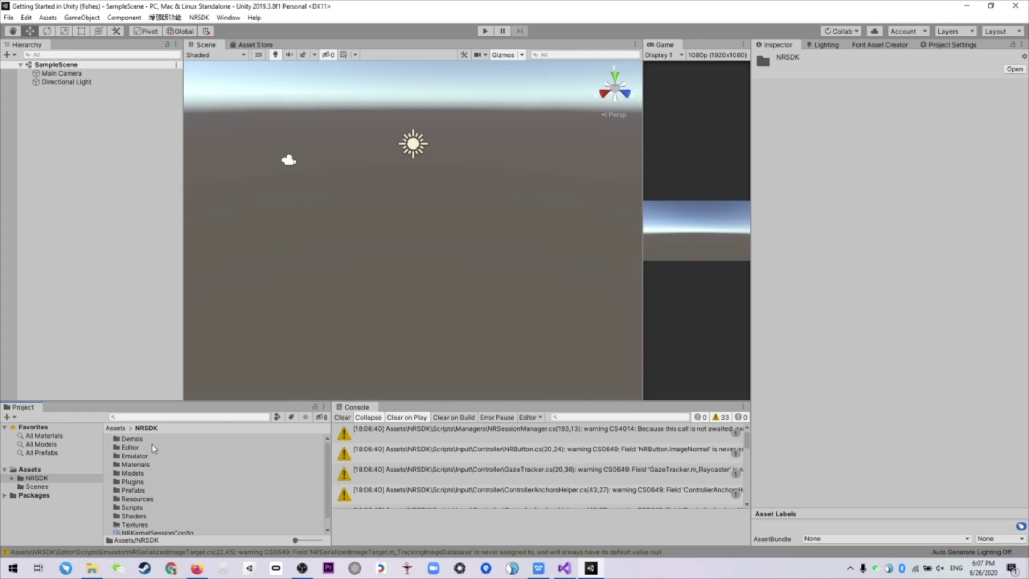
{"action": "left_click", "coordinate": [150, 437]}
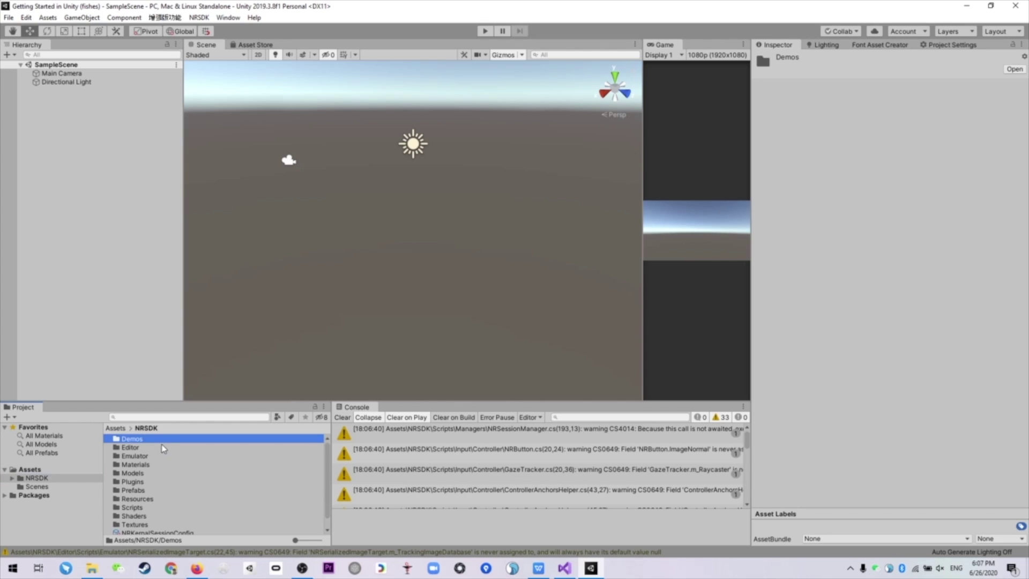
{"action": "double_click", "coordinate": [157, 441]}
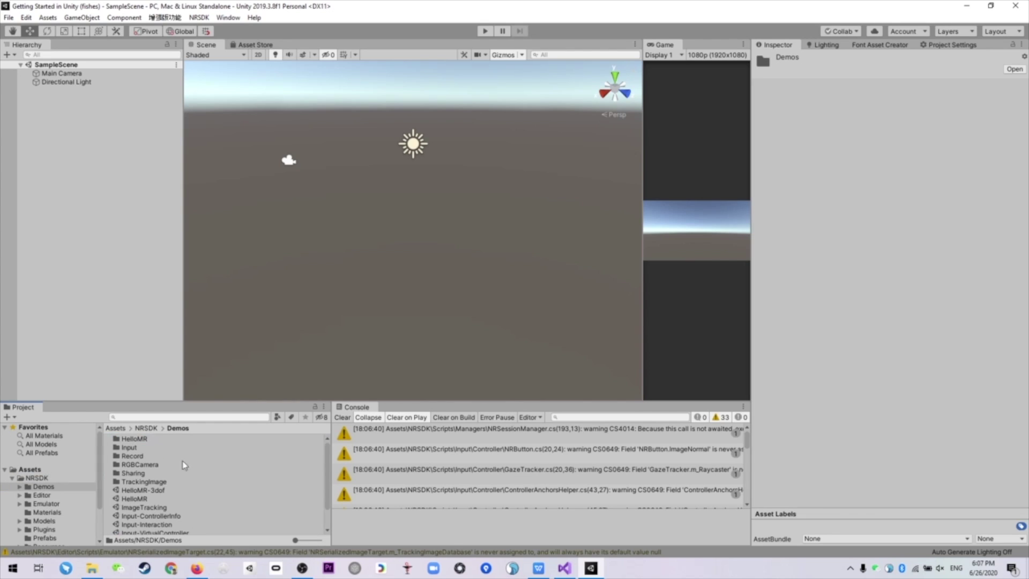
{"action": "scroll", "coordinate": [188, 481], "scroll_direction": "down", "scroll_amount": 2}
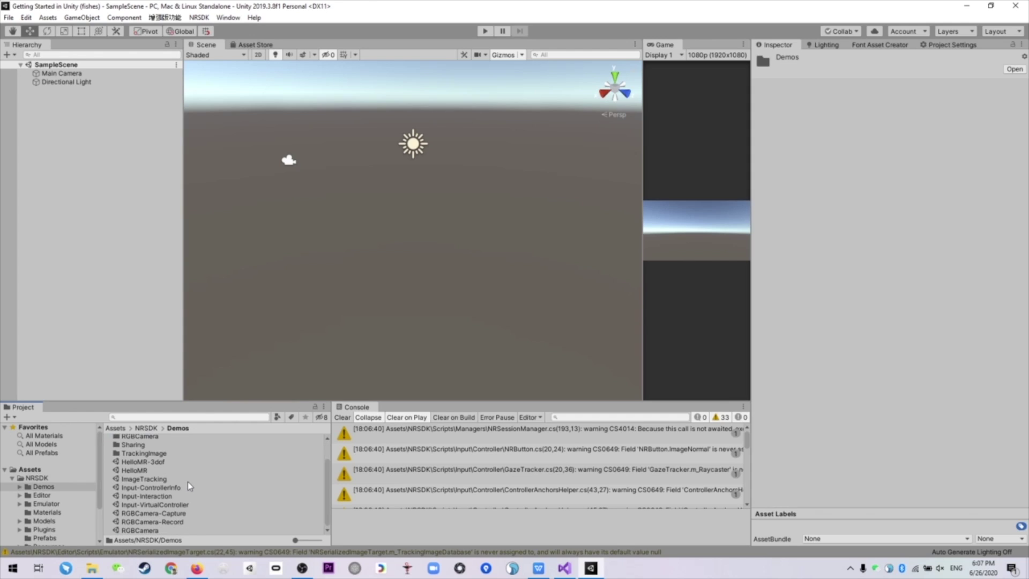
{"action": "double_click", "coordinate": [149, 472]}
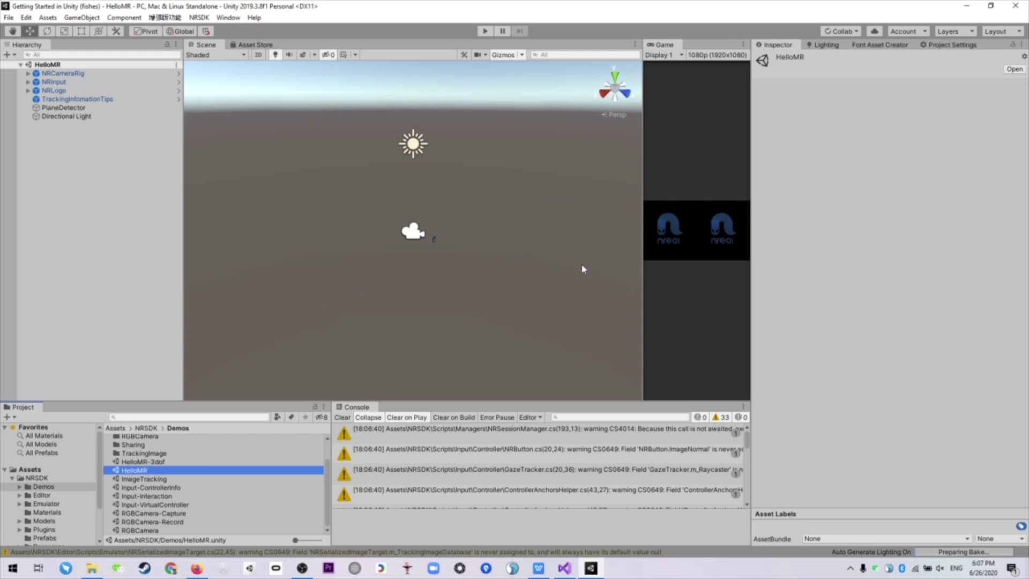
{"action": "left_click_drag", "start_coordinate": [644, 285], "coordinate": [450, 287]}
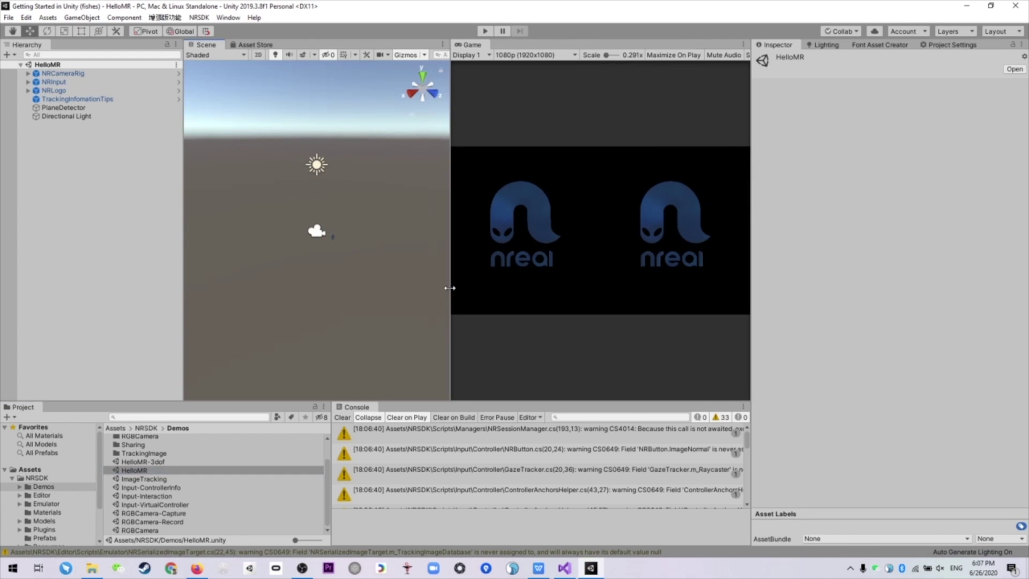
- Inspect the components of the NRLogo, TrackingInfomationTips and PlaneDetector objects in the HelloMR scene
{"action": "left_click", "coordinate": [68, 89]}
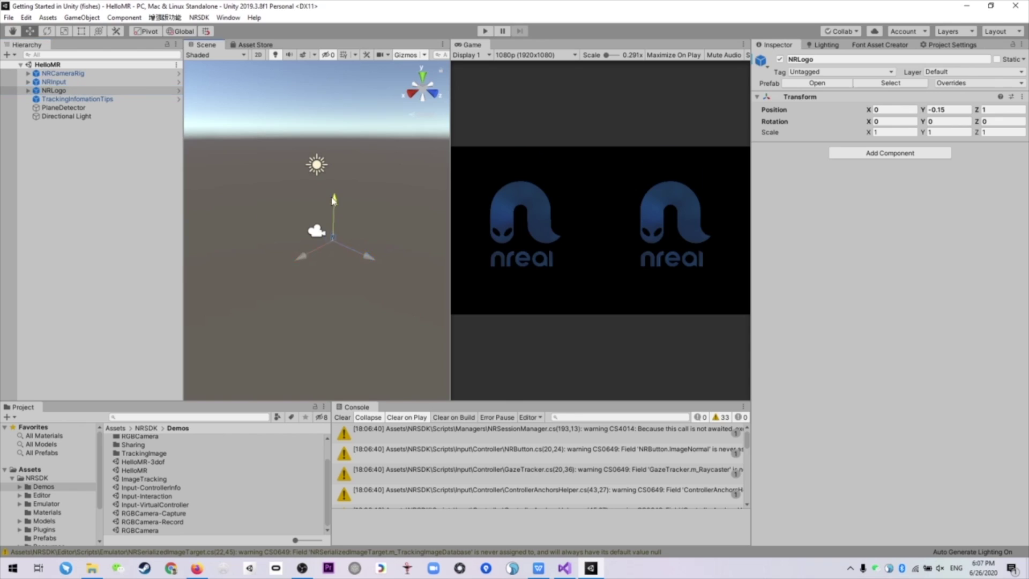
{"action": "left_click", "coordinate": [81, 100]}
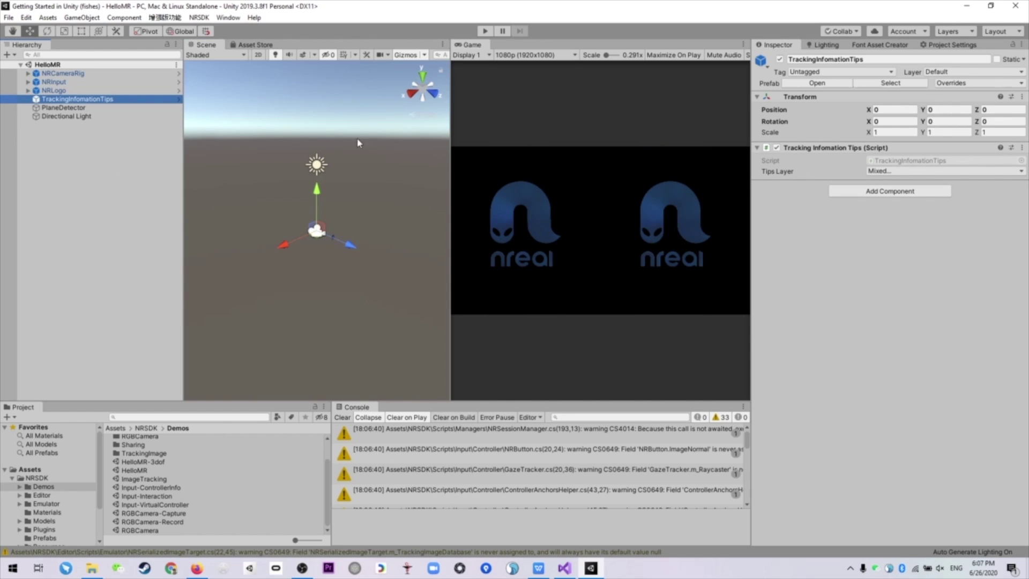
{"action": "left_click", "coordinate": [81, 108]}
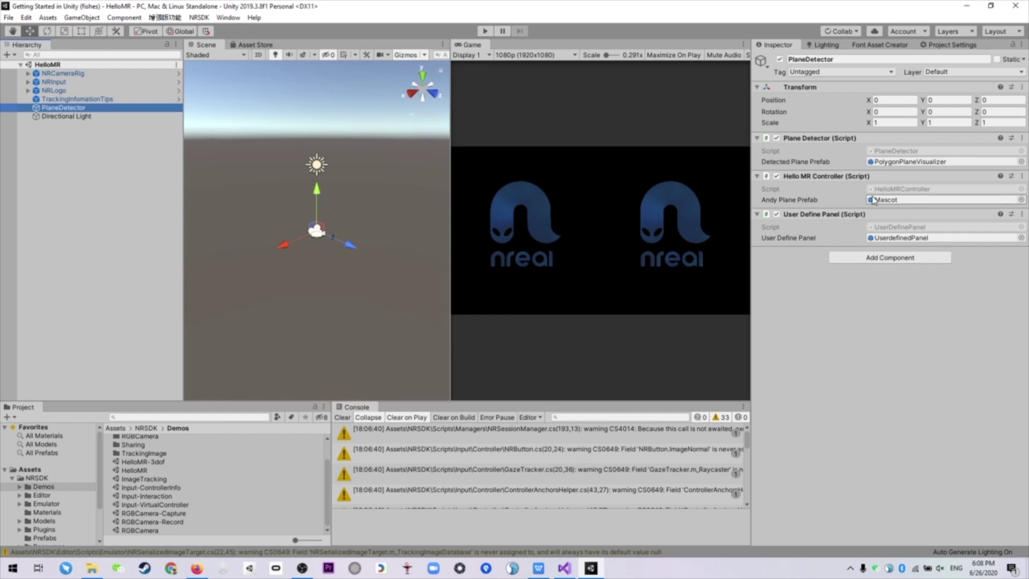
- Test the HelloMR scene in Play mode, then stop the playback
{"action": "left_click", "coordinate": [485, 31]}
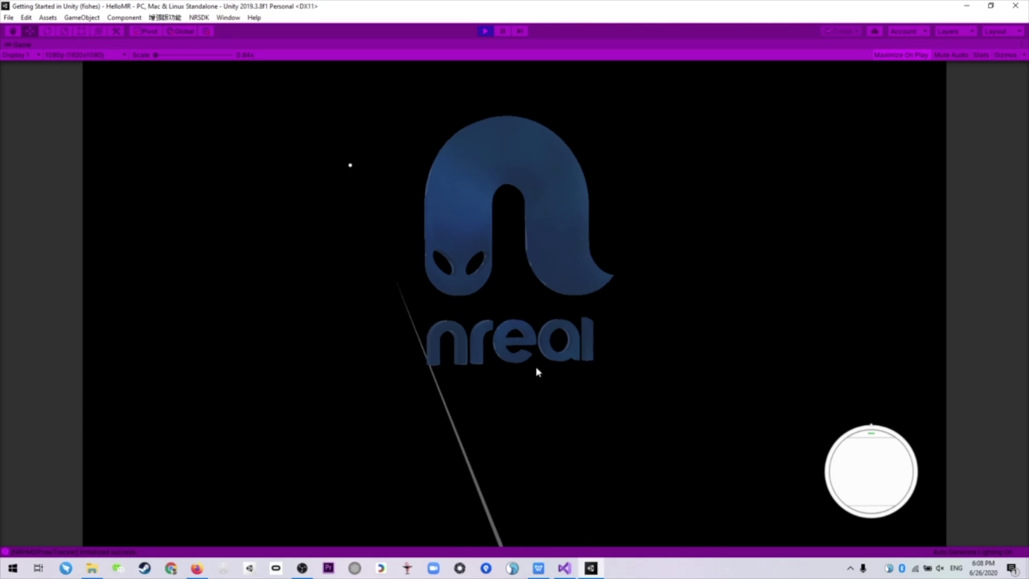
{"action": "left_click", "coordinate": [485, 31]}
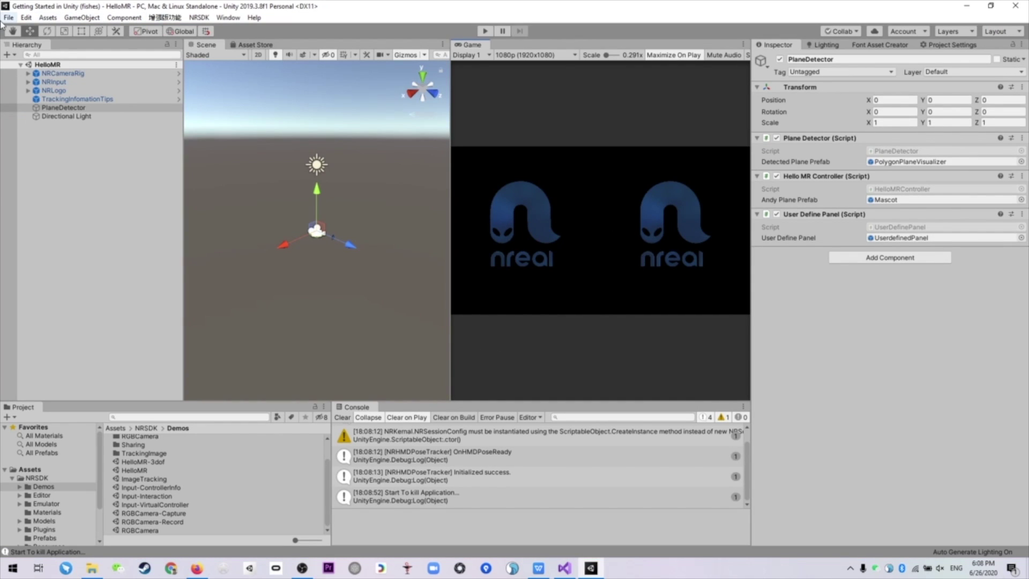
- Create a new empty scene in the project
{"action": "left_click", "coordinate": [9, 17]}
{"action": "left_click", "coordinate": [30, 38]}
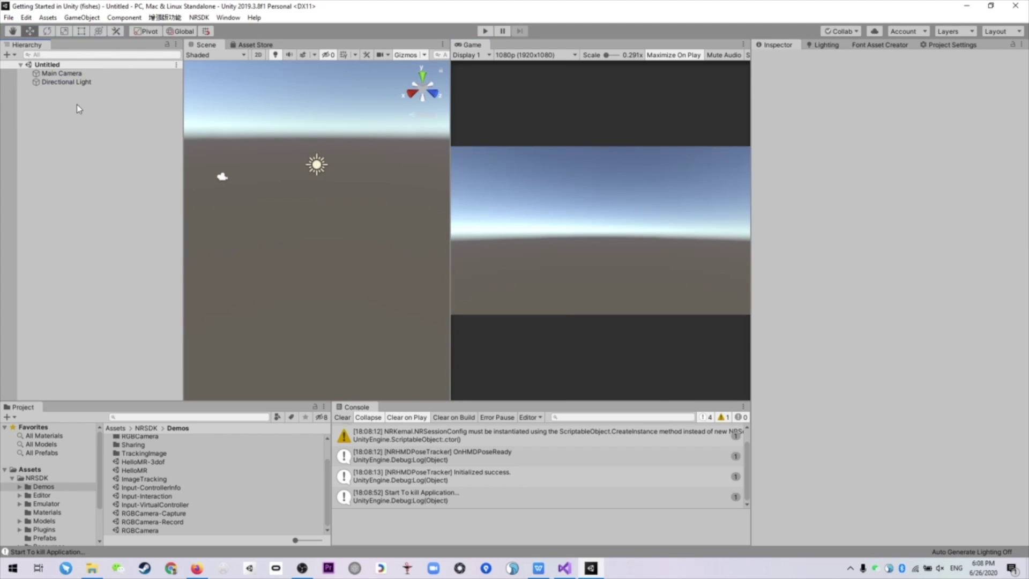
- Delete the Main Camera and add the NRCameraRig and NRInput prefabs from NRSDK/Prefabs to the scene
{"action": "left_click", "coordinate": [73, 74]}
{"action": "key", "text": "Delete"}
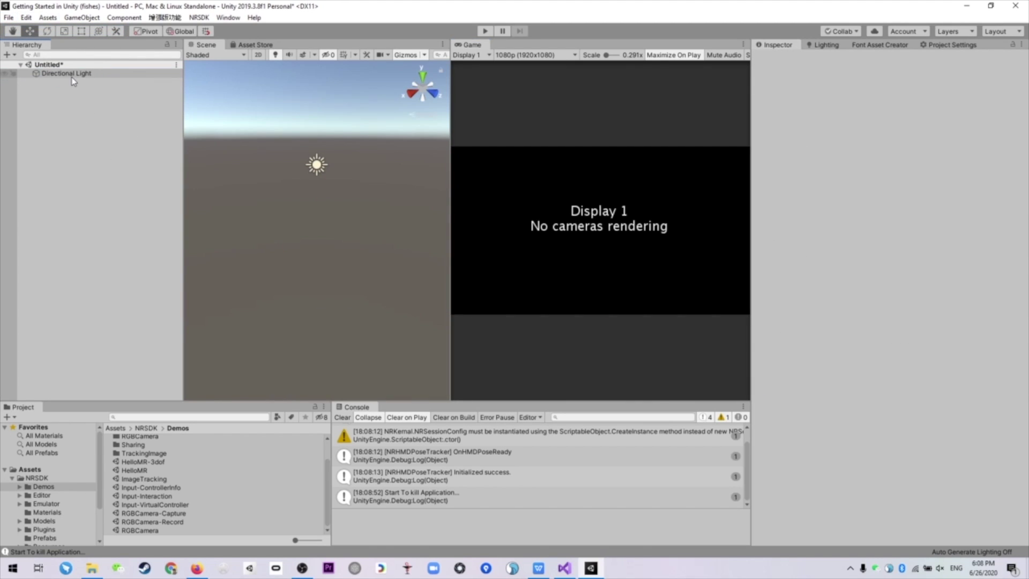
{"action": "left_click", "coordinate": [43, 538]}
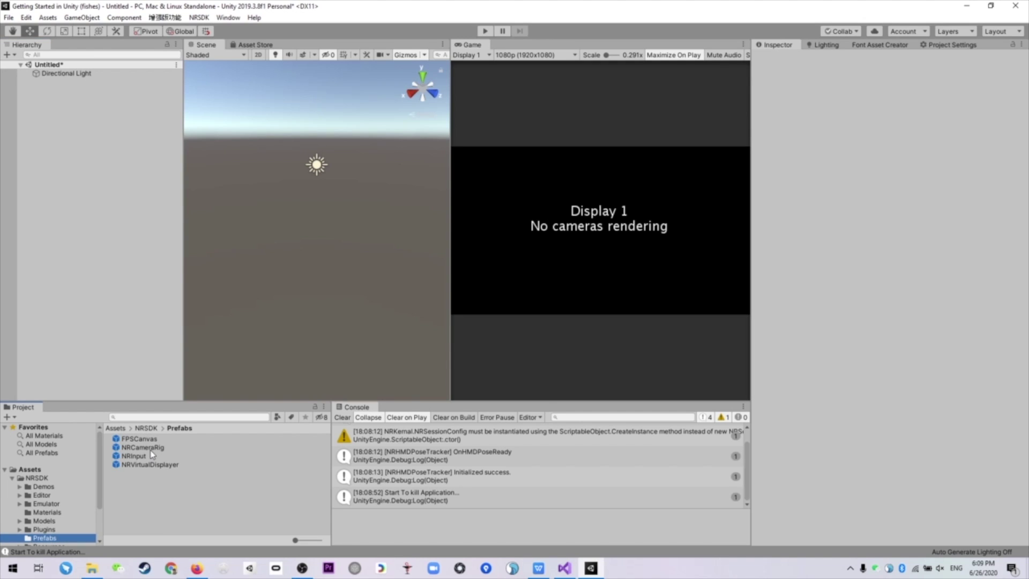
{"action": "left_click_drag", "start_coordinate": [150, 448], "coordinate": [115, 238]}
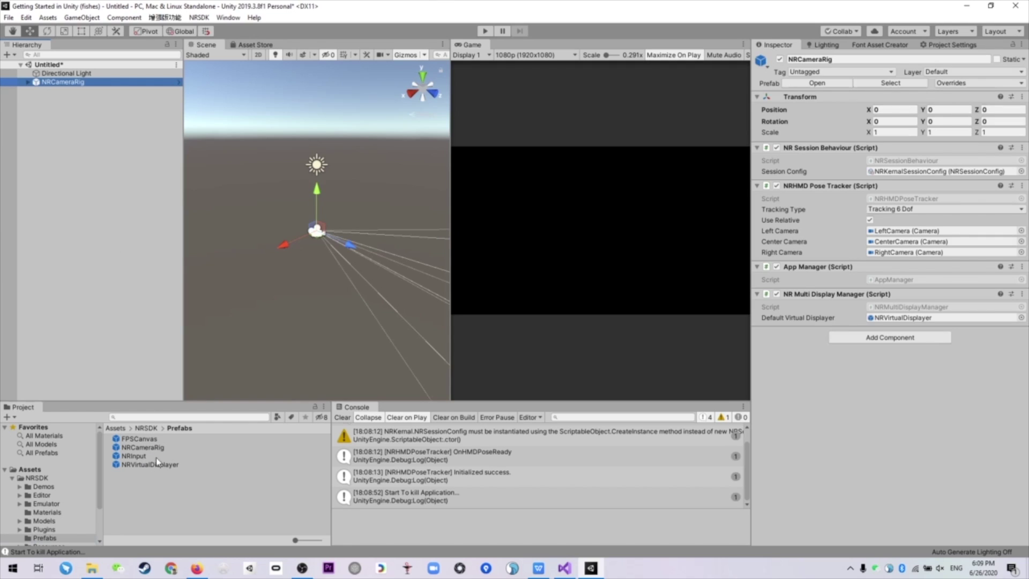
{"action": "left_click_drag", "start_coordinate": [156, 456], "coordinate": [138, 239]}
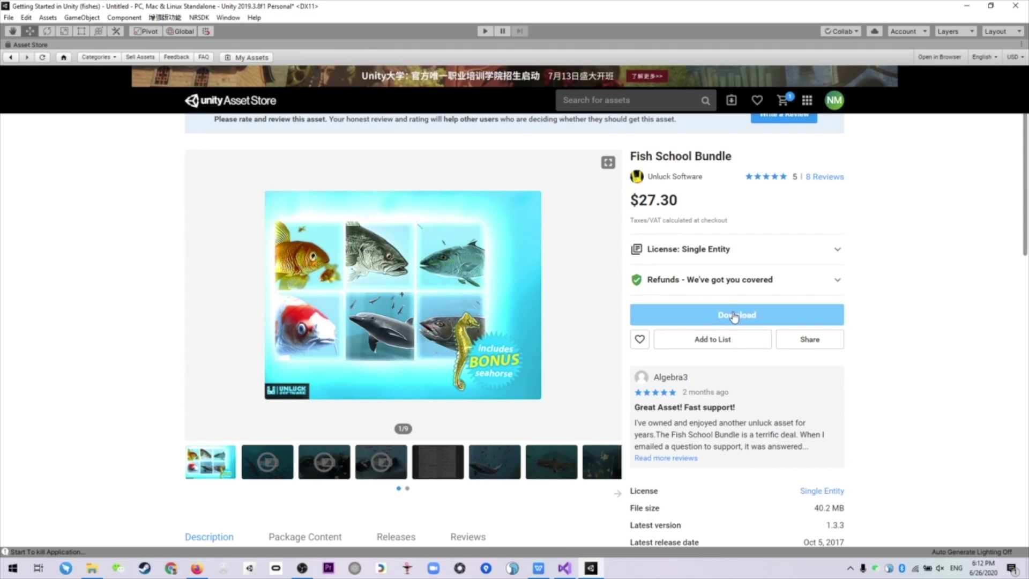
- Download the Fish School Bundle from the Asset Store and import all of its files into the project
{"action": "left_click", "coordinate": [734, 316]}
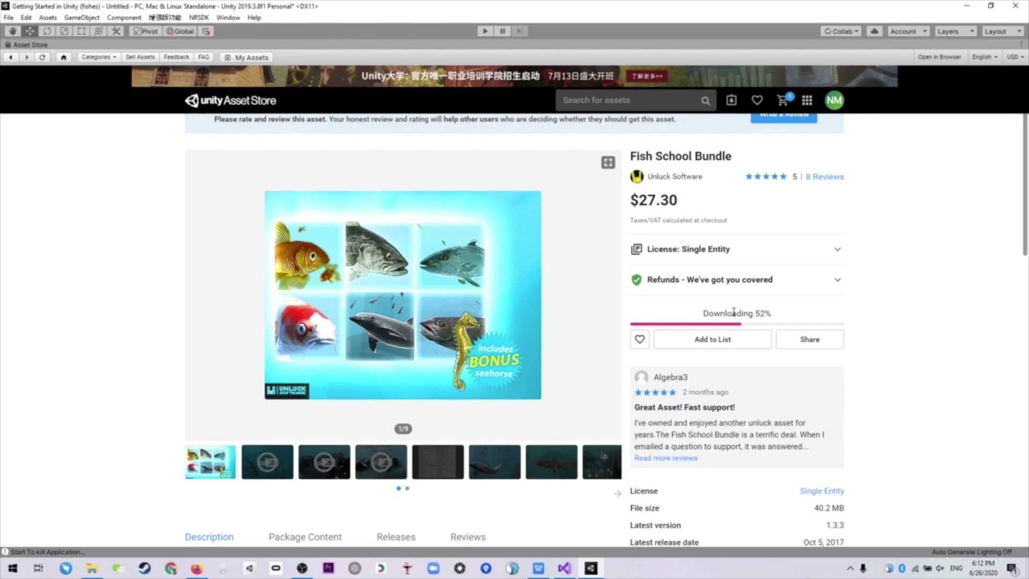
{"action": "left_click", "coordinate": [734, 316]}
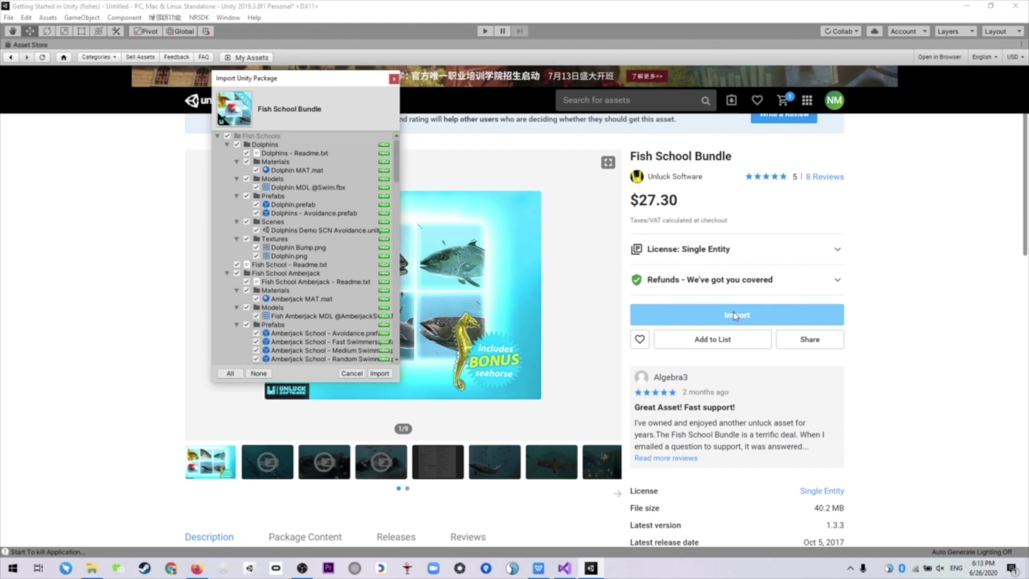
{"action": "left_click", "coordinate": [379, 373]}
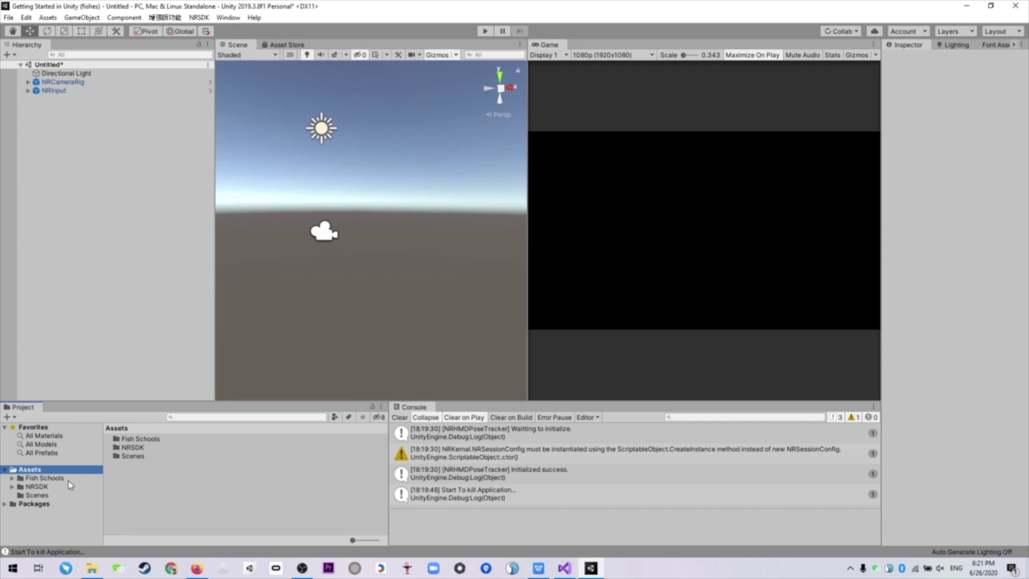
- Place the Dolphins - Avoidance - Small Group prefab from Fish Schools/Dolphins/Prefabs in the scene
{"action": "left_click", "coordinate": [43, 478]}
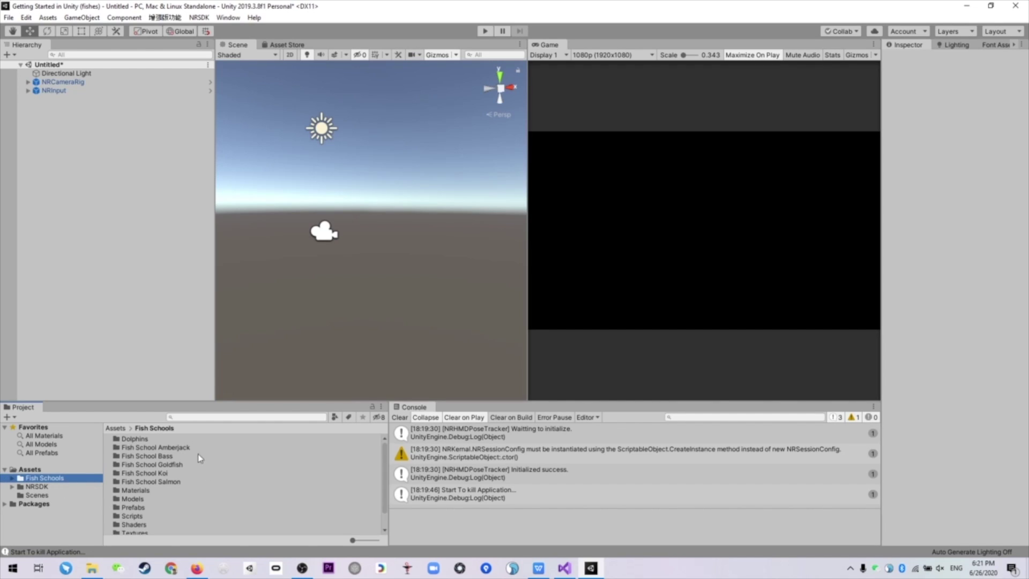
{"action": "double_click", "coordinate": [185, 439]}
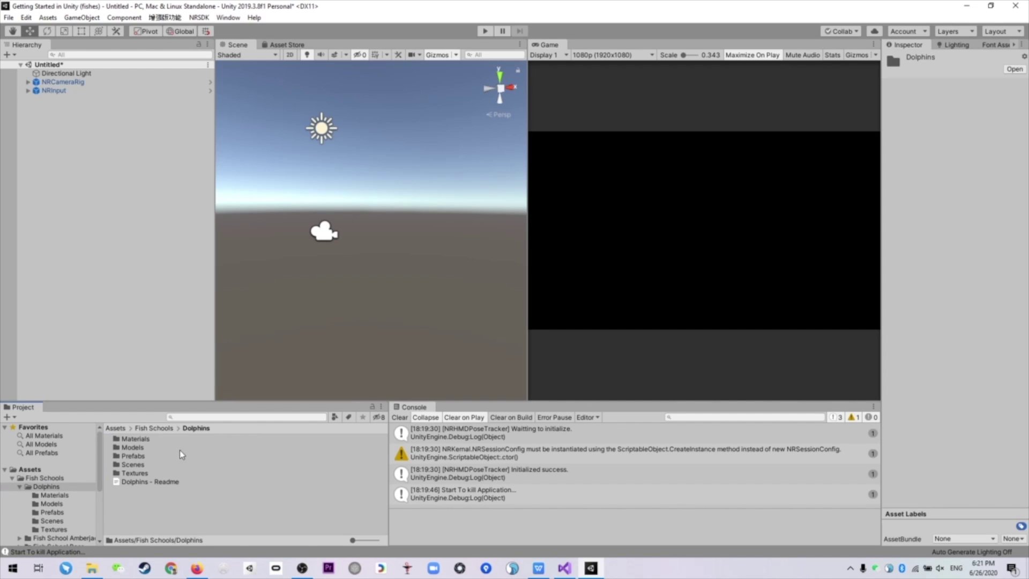
{"action": "double_click", "coordinate": [149, 455]}
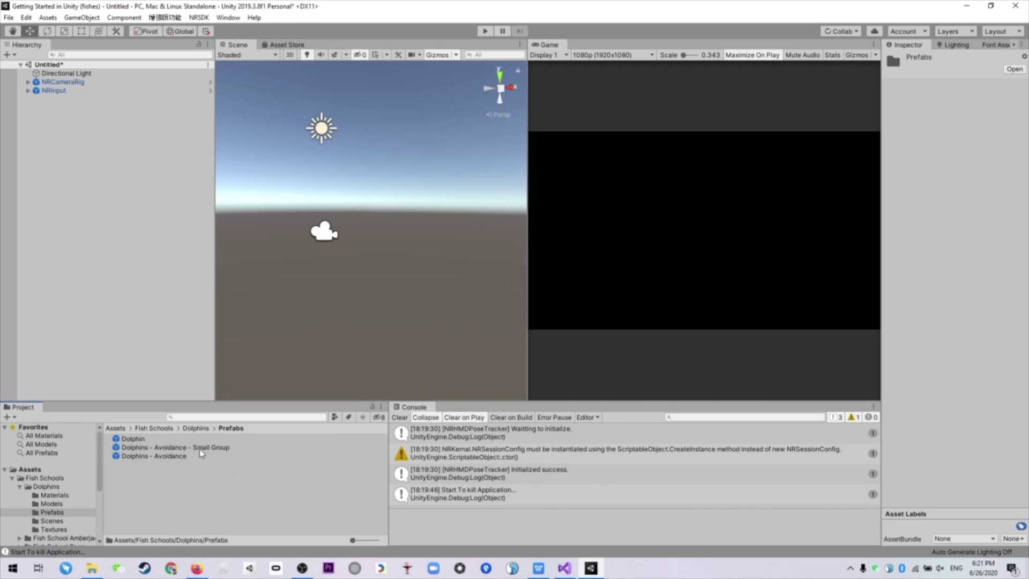
{"action": "left_click_drag", "start_coordinate": [201, 450], "coordinate": [336, 255]}
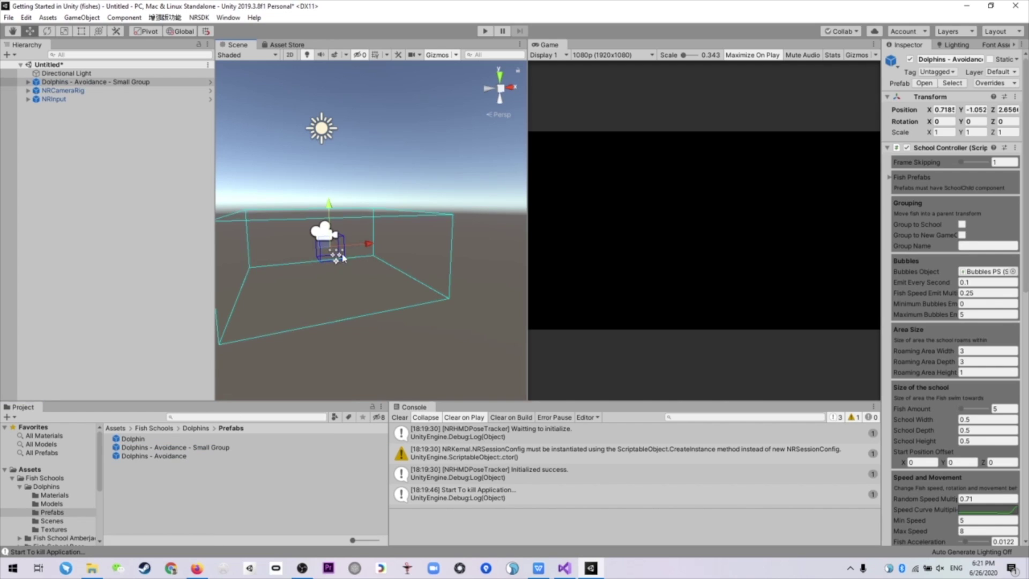
- Set the dolphin group's position to X 0, Y 0, Z 0
{"action": "left_click", "coordinate": [950, 109]}
{"action": "type", "text": "0"}
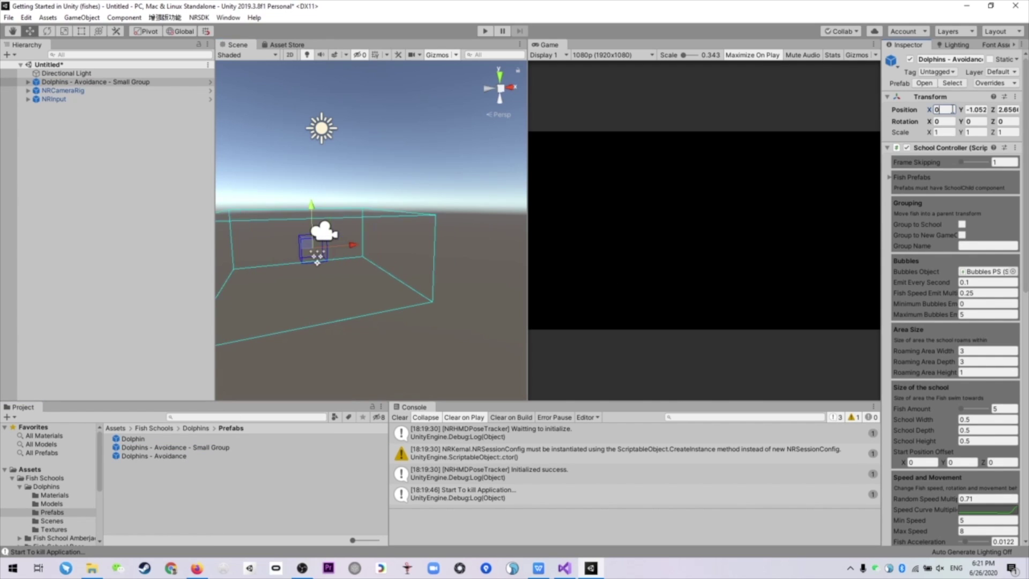
{"action": "key", "text": "Tab"}
{"action": "type", "text": "0"}
{"action": "key", "text": "Tab"}
{"action": "type", "text": "0"}
- Add a cube as a size reference, reset its transform and move it beside the dolphin group to X -1.29
{"action": "mouse_move", "coordinate": [509, 225]}
{"action": "left_mouse_down", "text": "alt"}
{"action": "mouse_move", "coordinate": [552, 219]}
{"action": "mouse_move", "coordinate": [529, 236]}
{"action": "mouse_move", "coordinate": [507, 233]}
{"action": "left_mouse_up", "text": "alt"}
{"action": "left_click", "coordinate": [12, 55]}
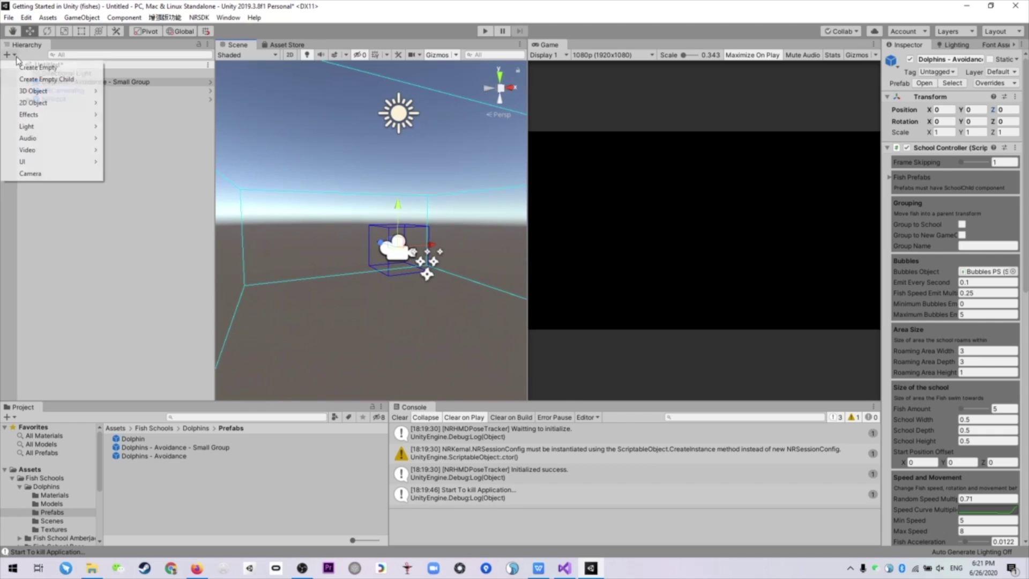
{"action": "mouse_move", "coordinate": [37, 91]}
{"action": "left_click", "coordinate": [137, 95]}
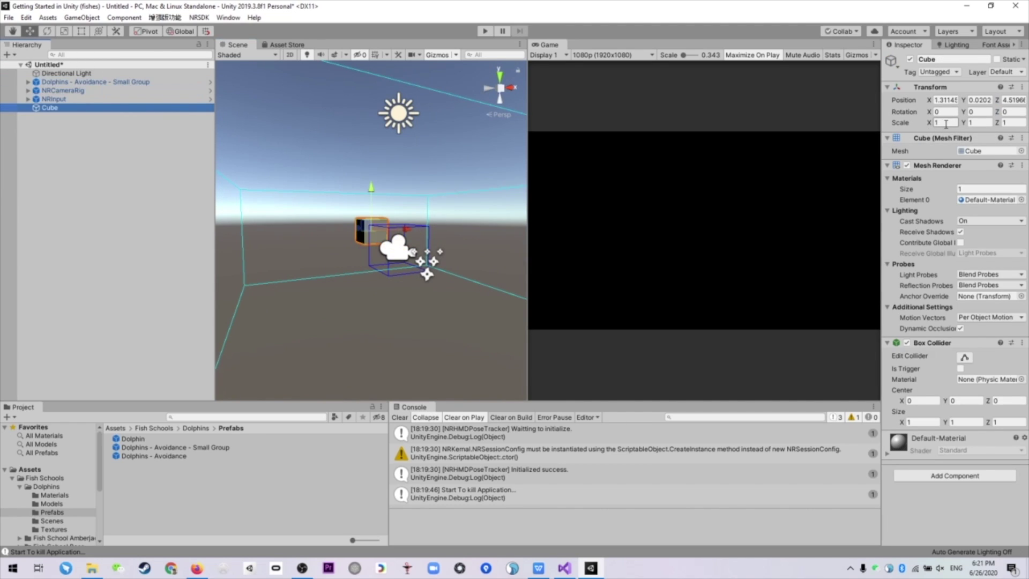
{"action": "left_click_drag", "start_coordinate": [518, 231], "coordinate": [472, 223], "text": "alt"}
{"action": "left_click", "coordinate": [1022, 87]}
{"action": "left_click", "coordinate": [943, 98]}
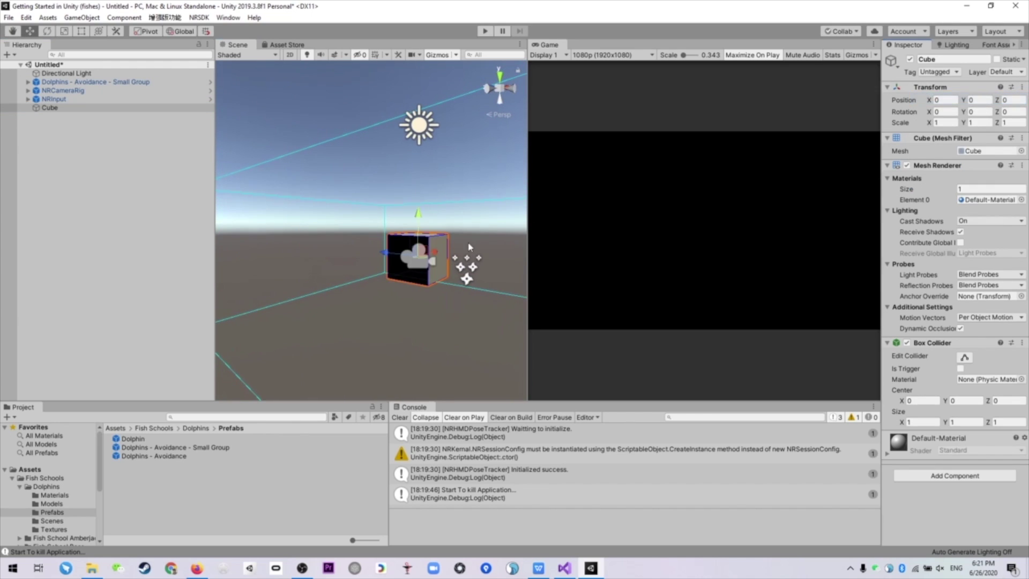
{"action": "key", "text": "f"}
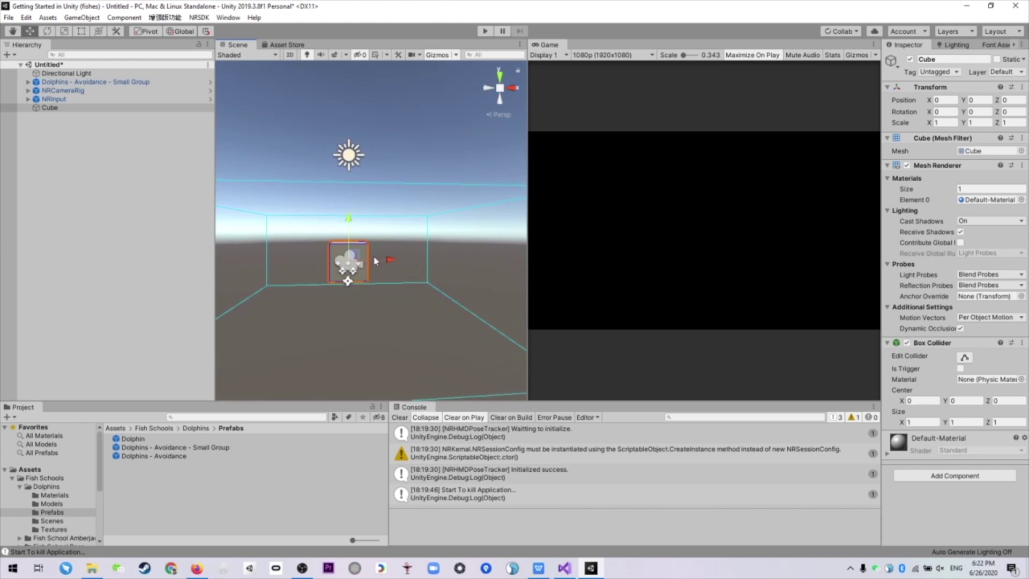
{"action": "left_click_drag", "start_coordinate": [375, 261], "coordinate": [355, 261]}
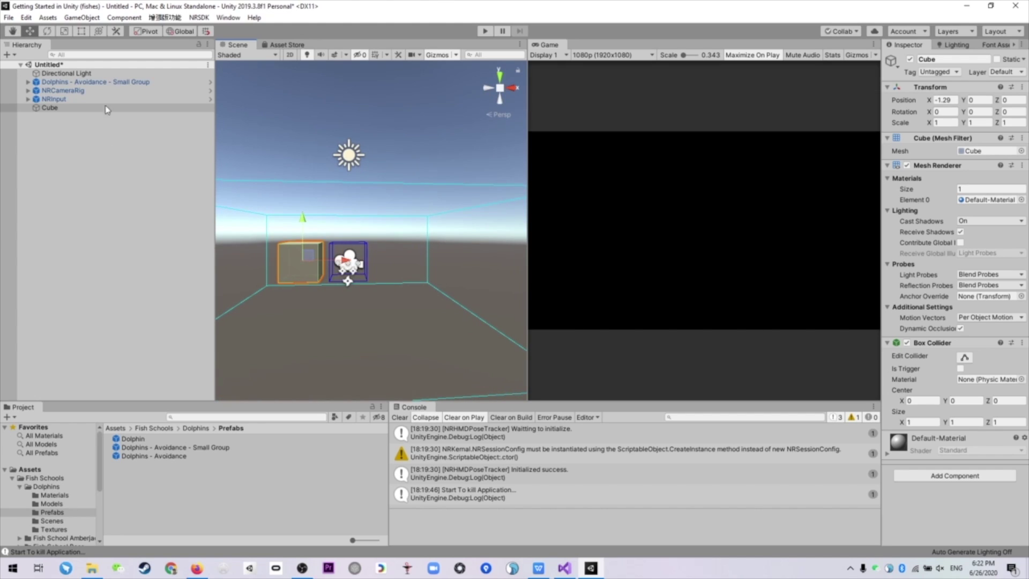
- Raise the Dolphins - Avoidance - Small Group object above the camera to Y 1.2
{"action": "left_click", "coordinate": [87, 83]}
{"action": "left_click_drag", "start_coordinate": [349, 225], "coordinate": [395, 239]}
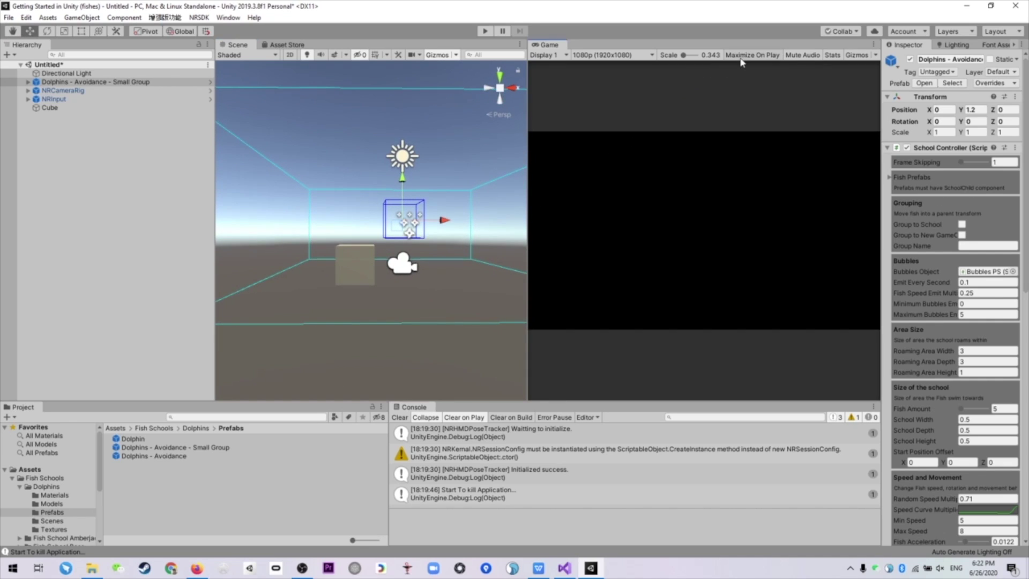
- Delete the reference cube from the scene
{"action": "left_click_drag", "start_coordinate": [339, 298], "coordinate": [342, 289], "text": "alt"}
{"action": "left_click", "coordinate": [350, 269]}
{"action": "key", "text": "Delete"}
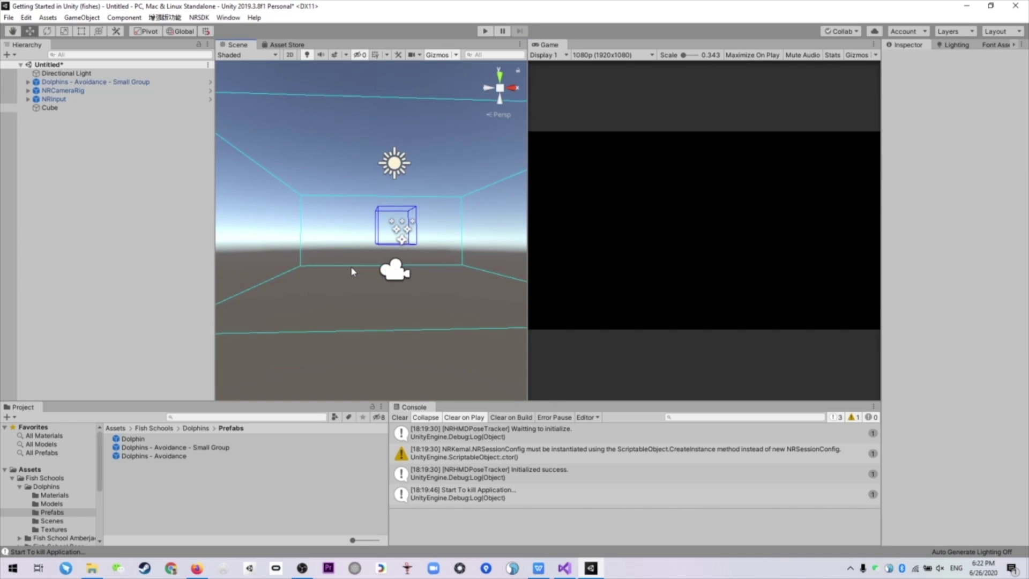
- Run the dolphin scene in Play mode and stop the playback
{"action": "left_click", "coordinate": [484, 32]}
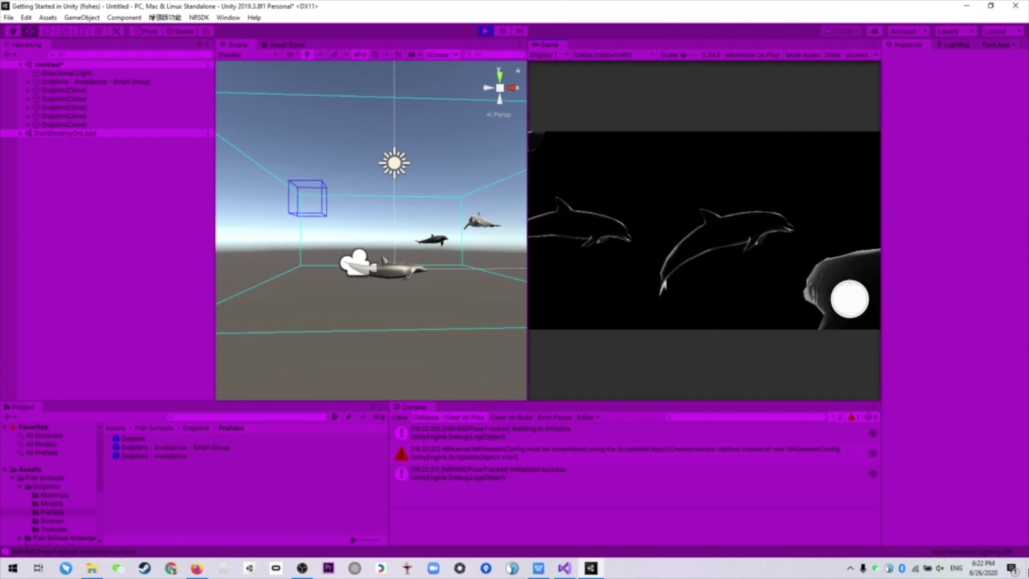
{"action": "left_click", "coordinate": [485, 31]}
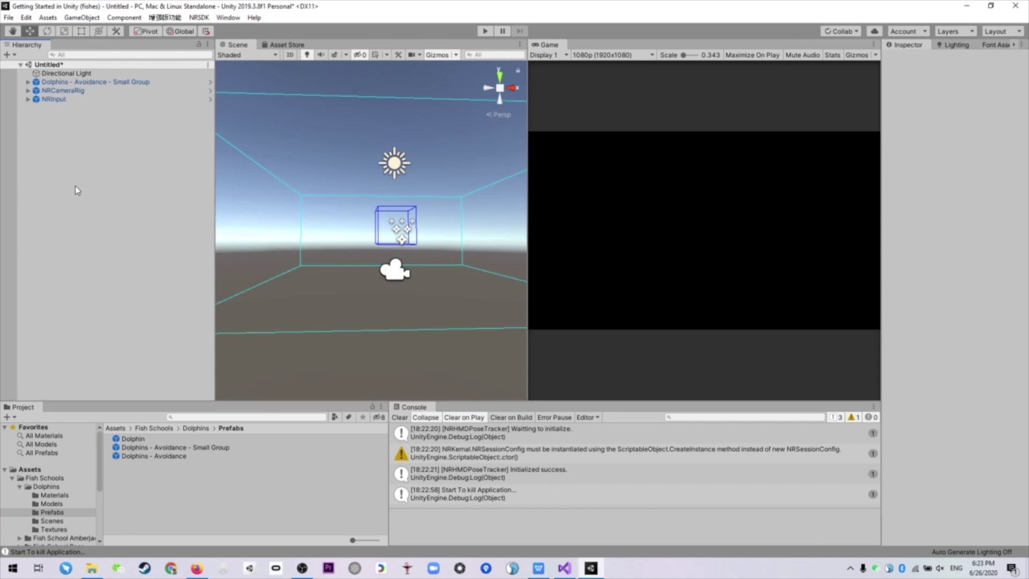
- Switch the build platform from PC, Mac & Linux Standalone to Android
{"action": "left_click", "coordinate": [9, 17]}
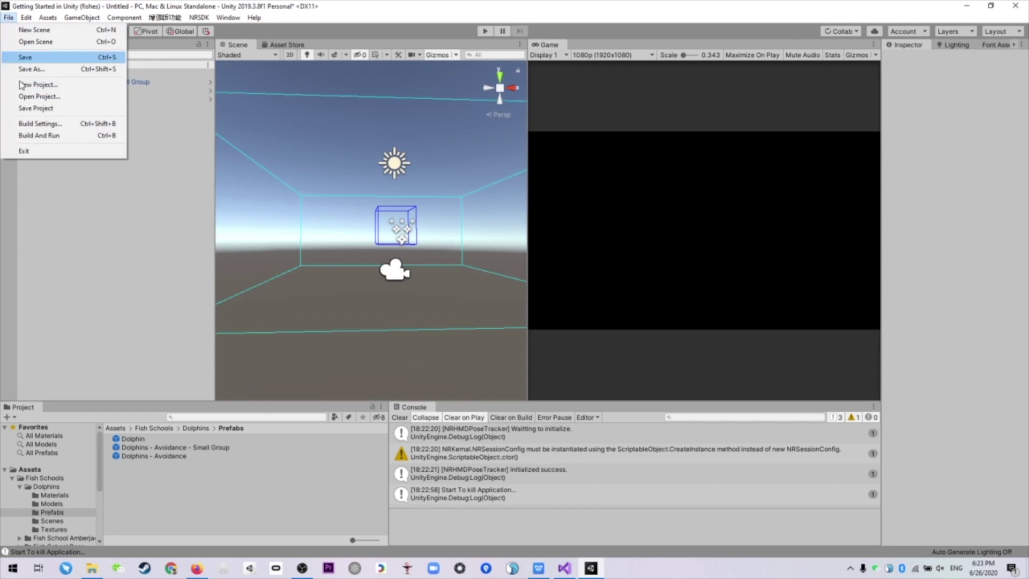
{"action": "left_click", "coordinate": [40, 124]}
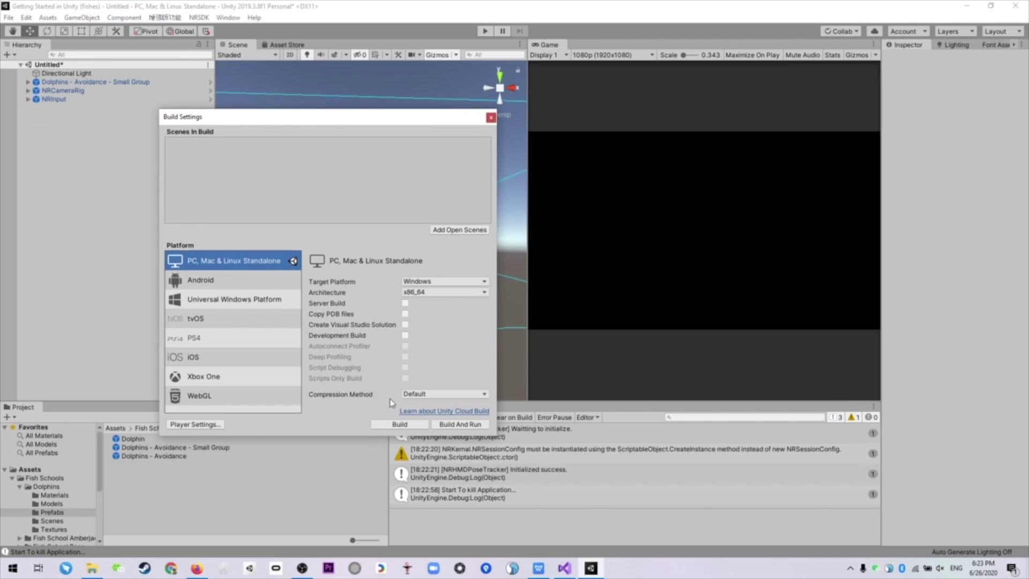
{"action": "left_click", "coordinate": [242, 280]}
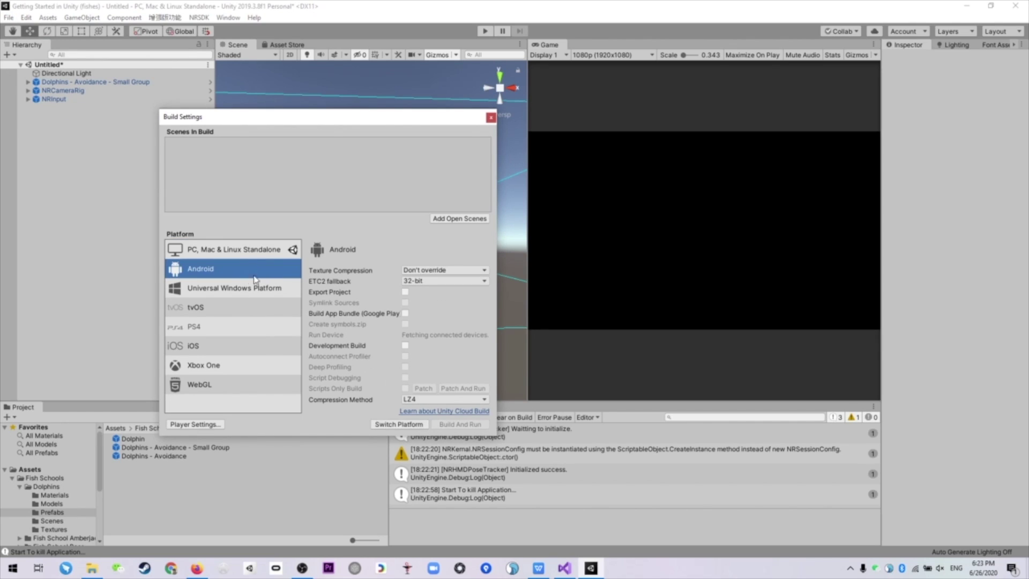
{"action": "left_click", "coordinate": [395, 425]}
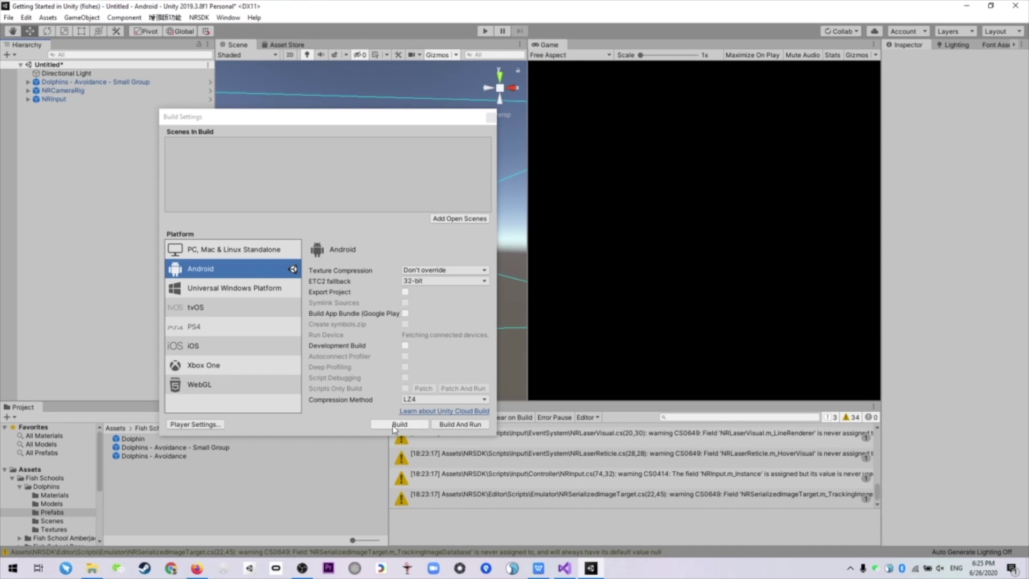
- Open the Player settings for the Android build and widen the panel so that the setting fields fit
{"action": "left_click", "coordinate": [208, 426]}
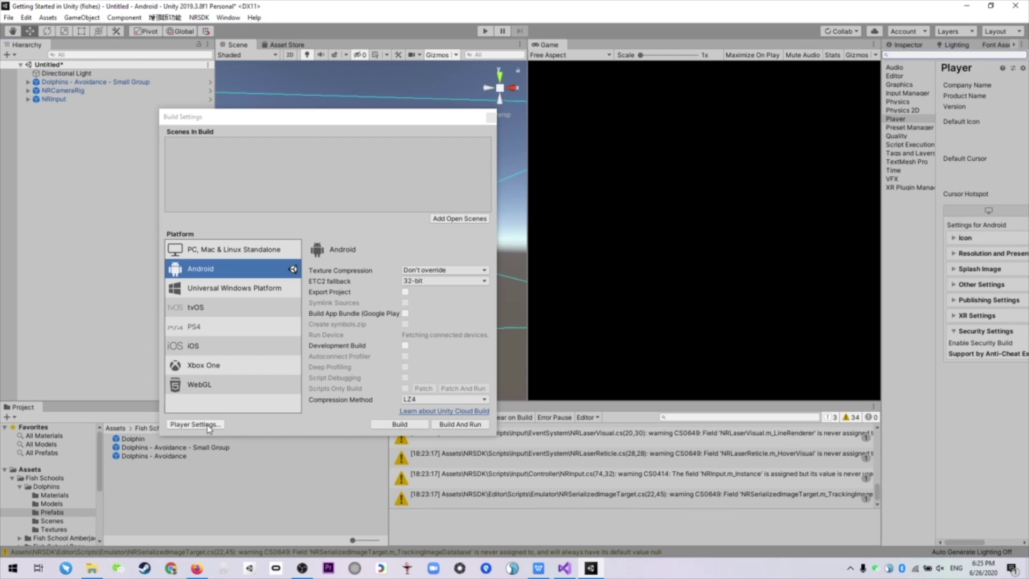
{"action": "left_click_drag", "start_coordinate": [881, 298], "coordinate": [654, 293]}
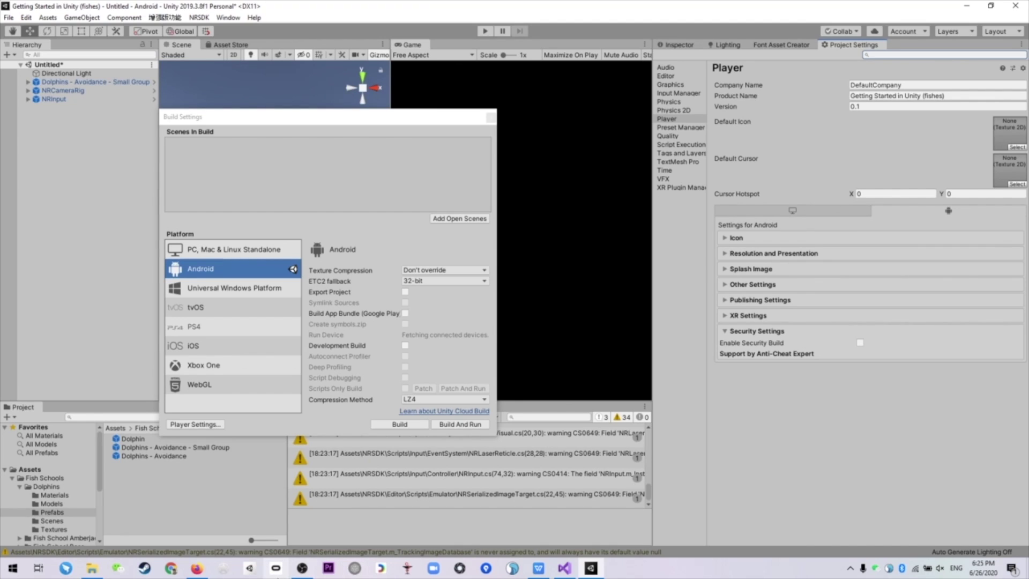
- Switch to Firefox and look up the Configure Build Settings section in Nreal's Quickstart for Android guide
{"action": "left_click", "coordinate": [202, 572]}
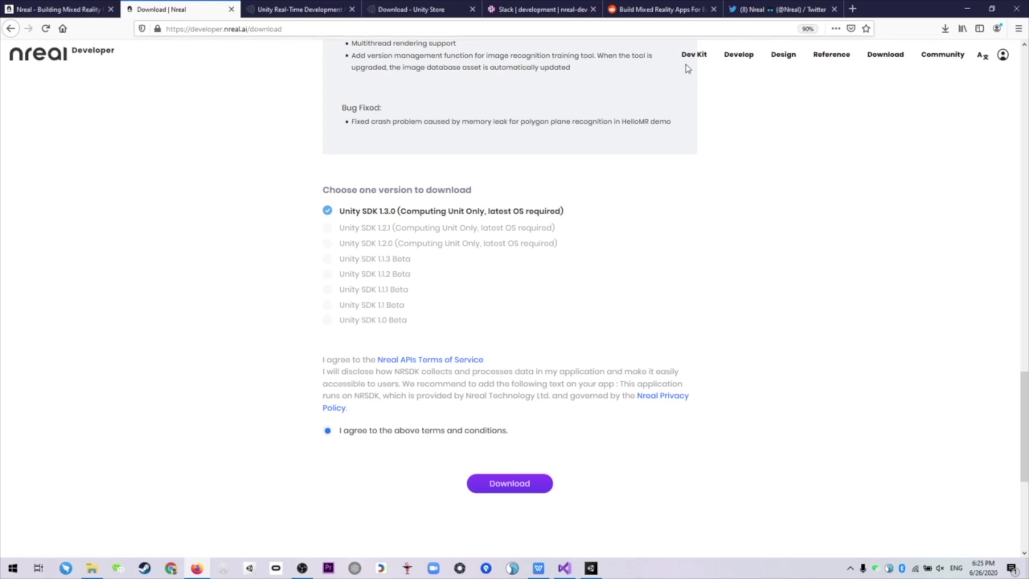
{"action": "left_click", "coordinate": [741, 55]}
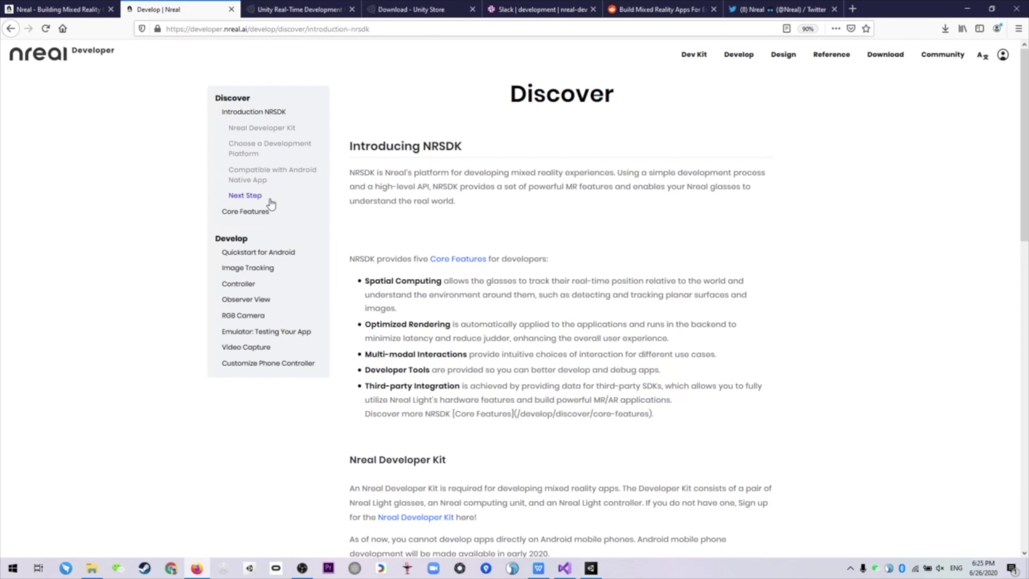
{"action": "left_click", "coordinate": [268, 252]}
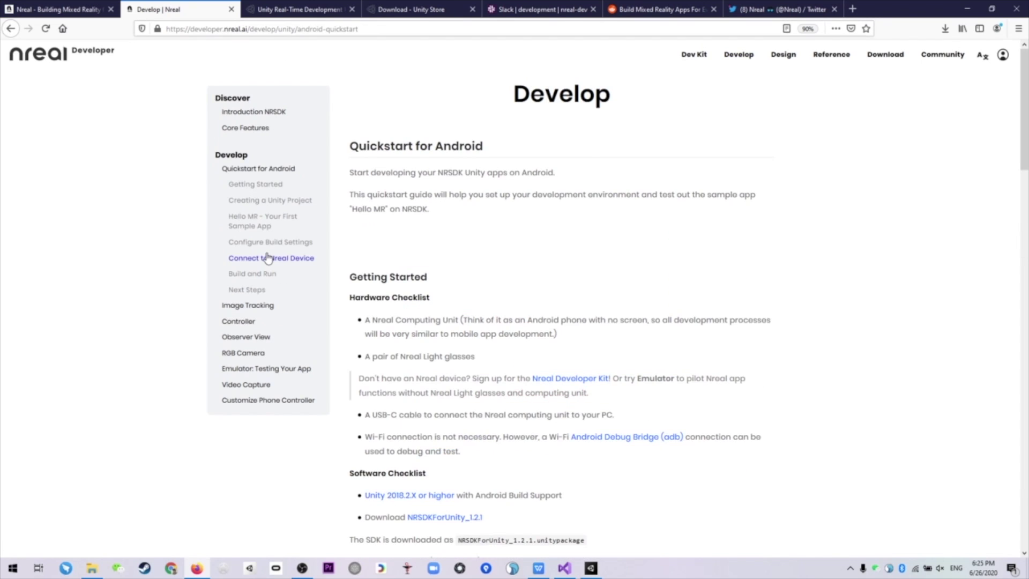
{"action": "scroll", "coordinate": [490, 287], "scroll_direction": "down", "scroll_amount": 6}
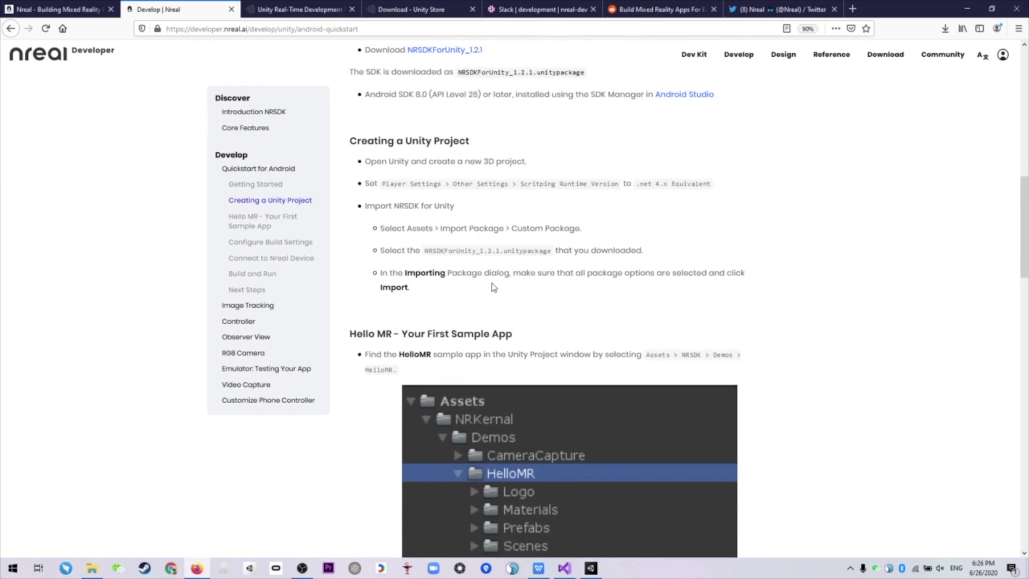
{"action": "scroll", "coordinate": [492, 285], "scroll_direction": "down", "scroll_amount": 12}
{"action": "scroll", "coordinate": [492, 286], "scroll_direction": "up", "scroll_amount": 2}
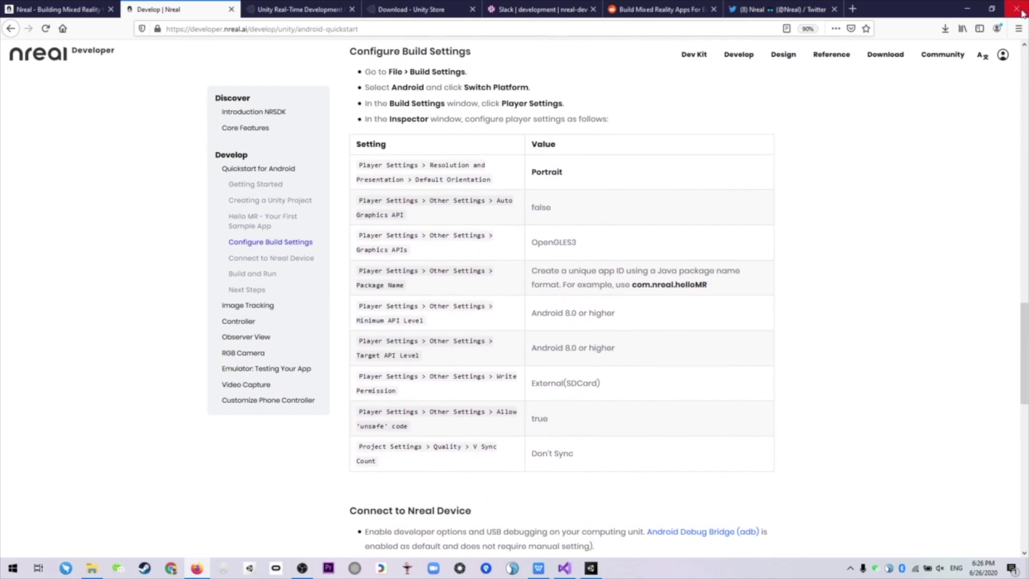
- Take the Firefox window out of full size and place it over the right part of the Unity editor
{"action": "key", "text": "super+Down"}
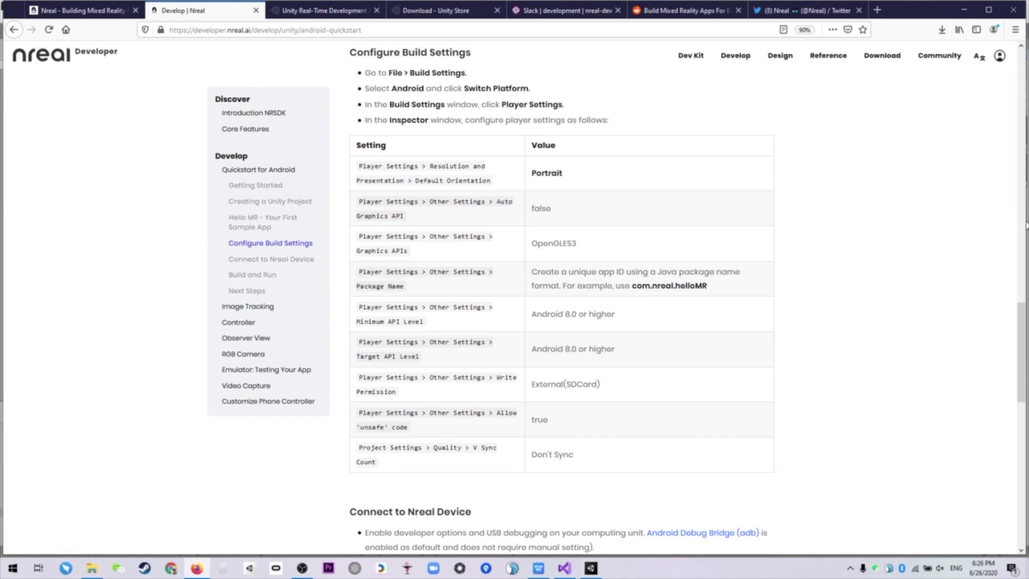
{"action": "left_click_drag", "start_coordinate": [1022, 220], "coordinate": [718, 217]}
{"action": "left_click_drag", "start_coordinate": [638, 18], "coordinate": [1028, 23]}
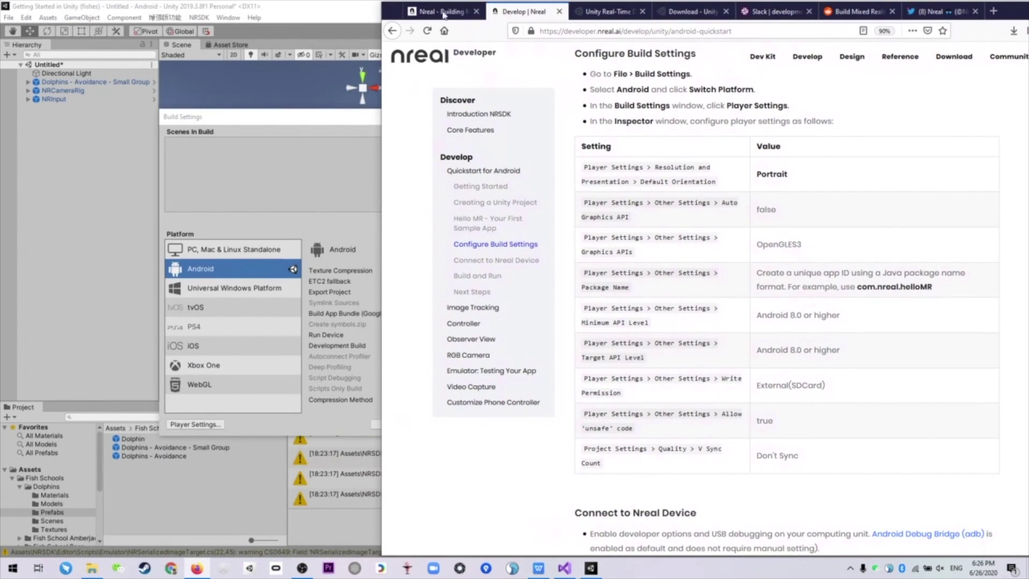
{"action": "left_click_drag", "start_coordinate": [412, 15], "coordinate": [423, 17]}
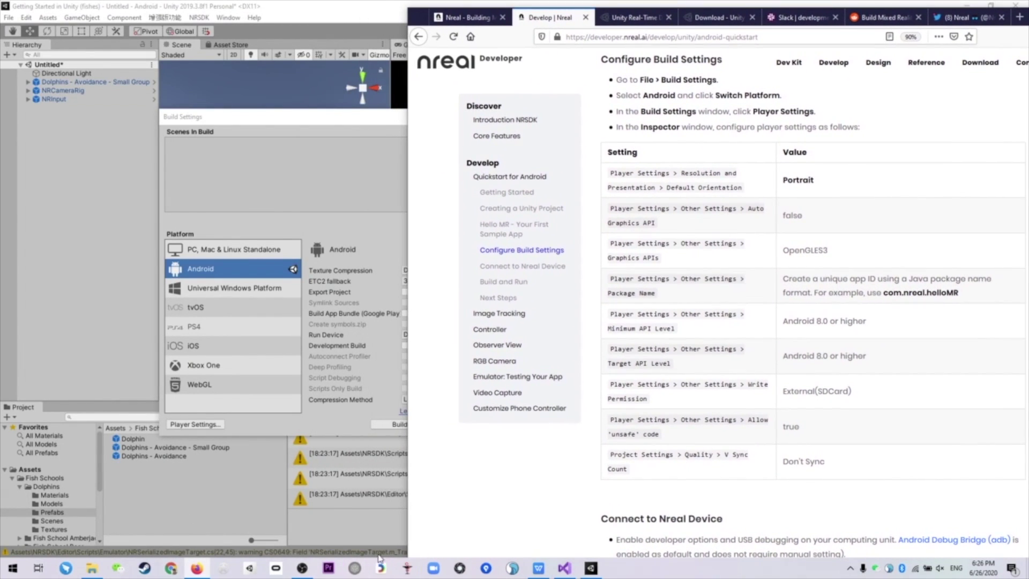
- Return to Unity, place its window beside the build guide, and set the Android default orientation to Portrait
{"action": "left_click", "coordinate": [292, 10]}
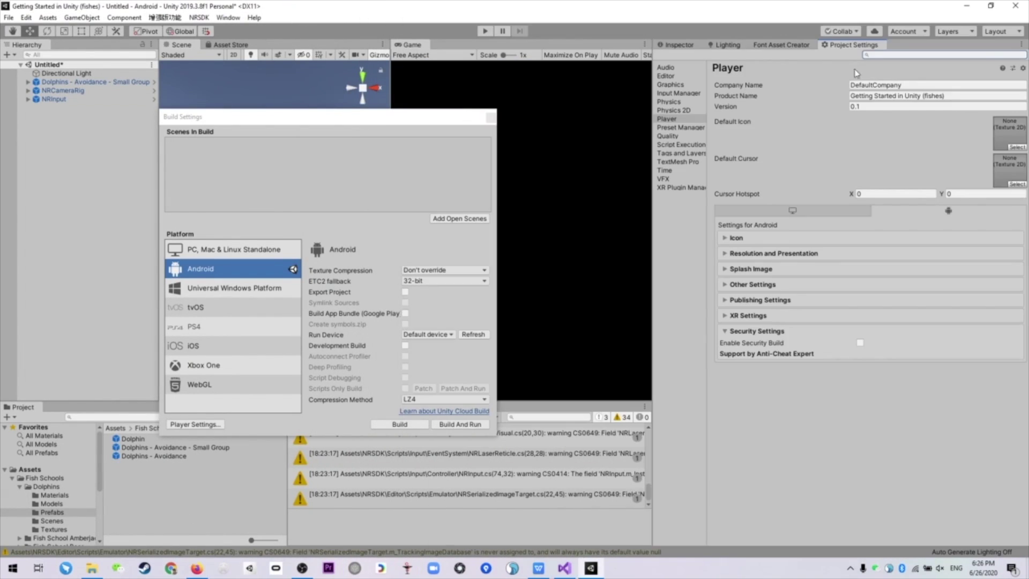
{"action": "double_click", "coordinate": [292, 10]}
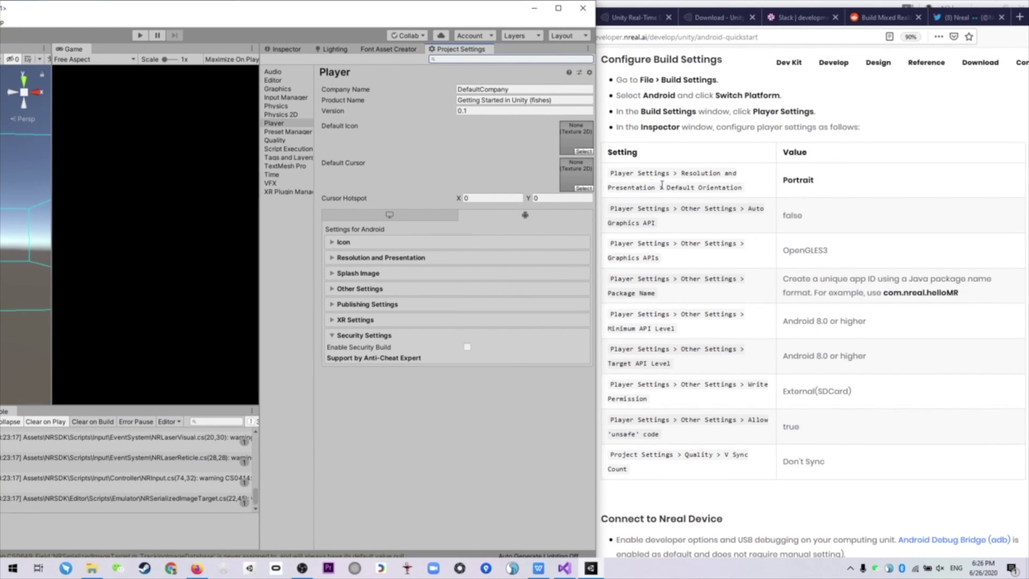
{"action": "left_click", "coordinate": [390, 258]}
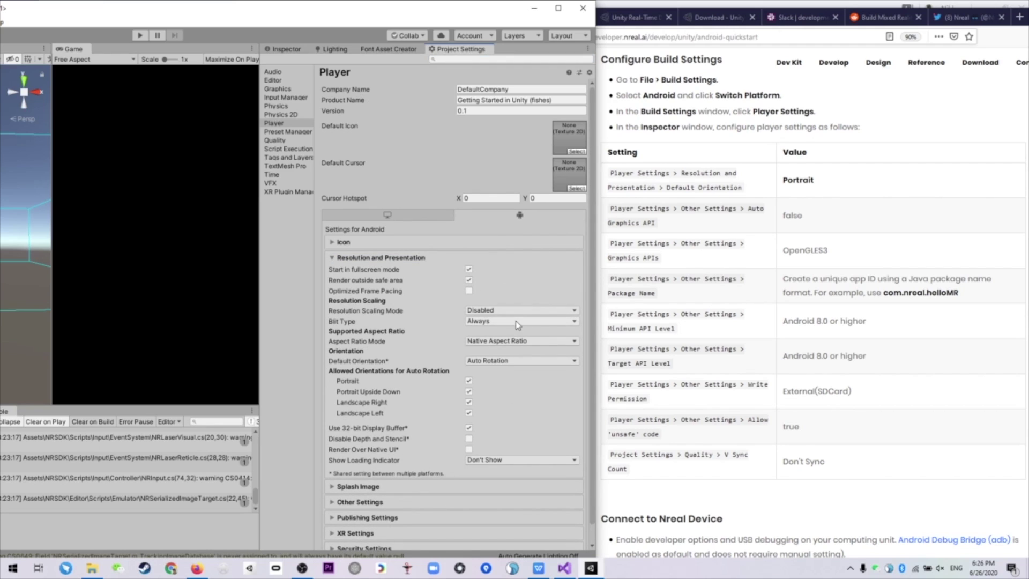
{"action": "left_click", "coordinate": [516, 360]}
{"action": "left_click", "coordinate": [504, 372]}
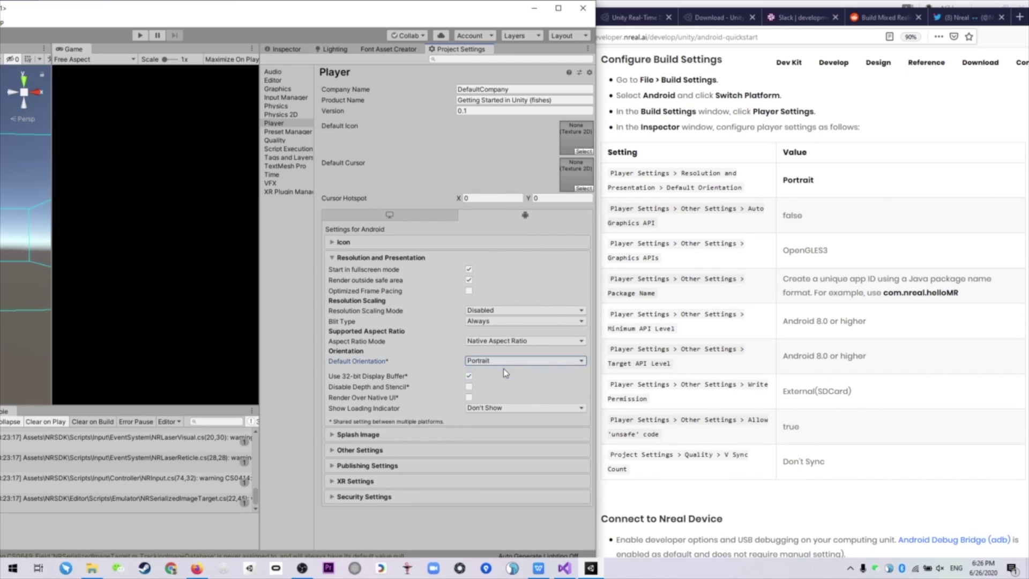
- In the Android player's Other Settings, remove Vulkan from the Graphics APIs so that only OpenGLES3 is left
{"action": "left_click", "coordinate": [379, 450]}
{"action": "scroll", "coordinate": [378, 451], "scroll_direction": "down", "scroll_amount": 3}
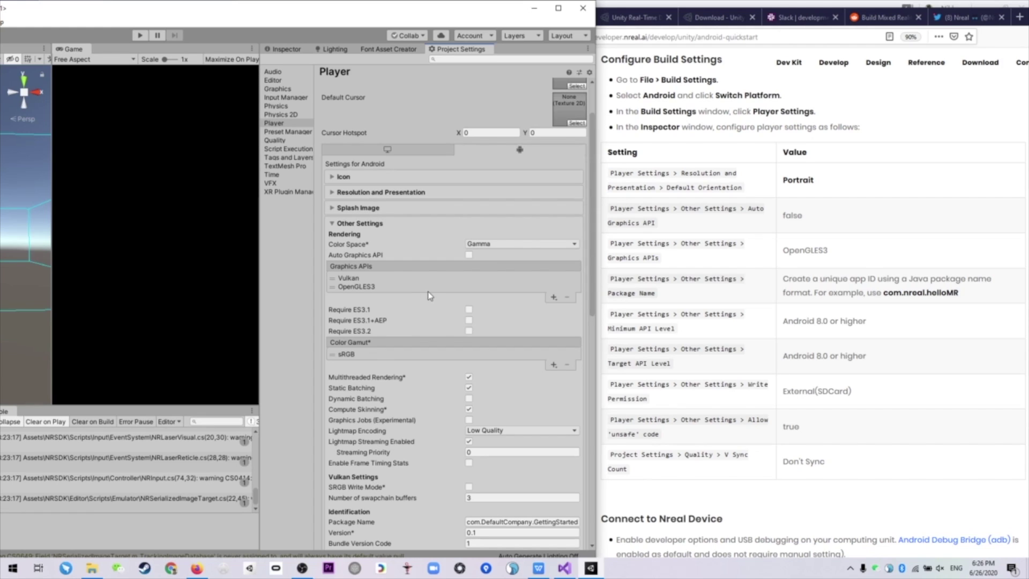
{"action": "scroll", "coordinate": [429, 291], "scroll_direction": "down", "scroll_amount": 1}
{"action": "left_click", "coordinate": [408, 246]}
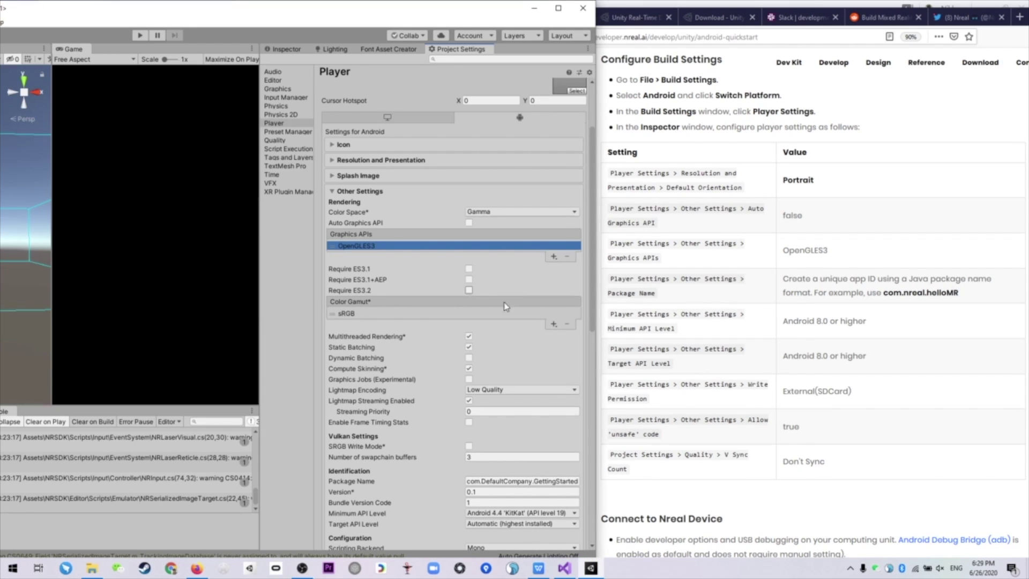
- Set the Android package name to com.nreal.GettingStartedWithDolphins
{"action": "scroll", "coordinate": [495, 363], "scroll_direction": "down", "scroll_amount": 1}
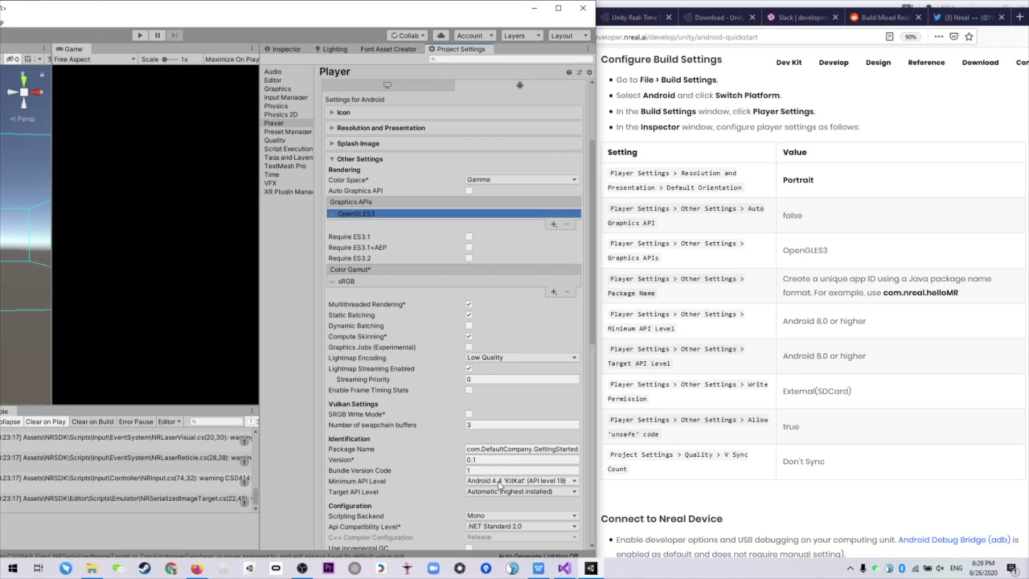
{"action": "left_click", "coordinate": [484, 450]}
{"action": "left_click_drag", "start_coordinate": [484, 453], "coordinate": [531, 453]}
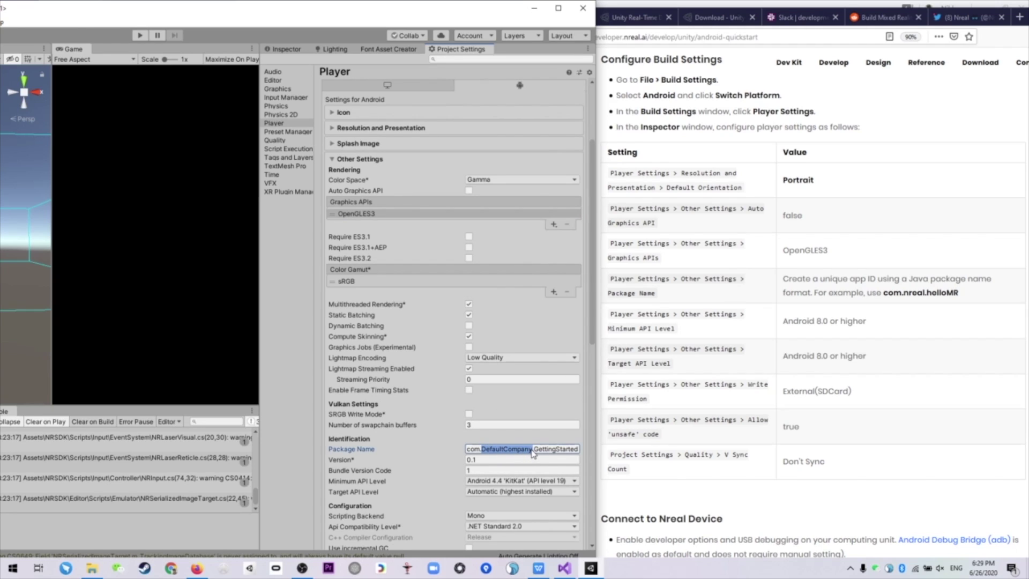
{"action": "type", "text": "nreal"}
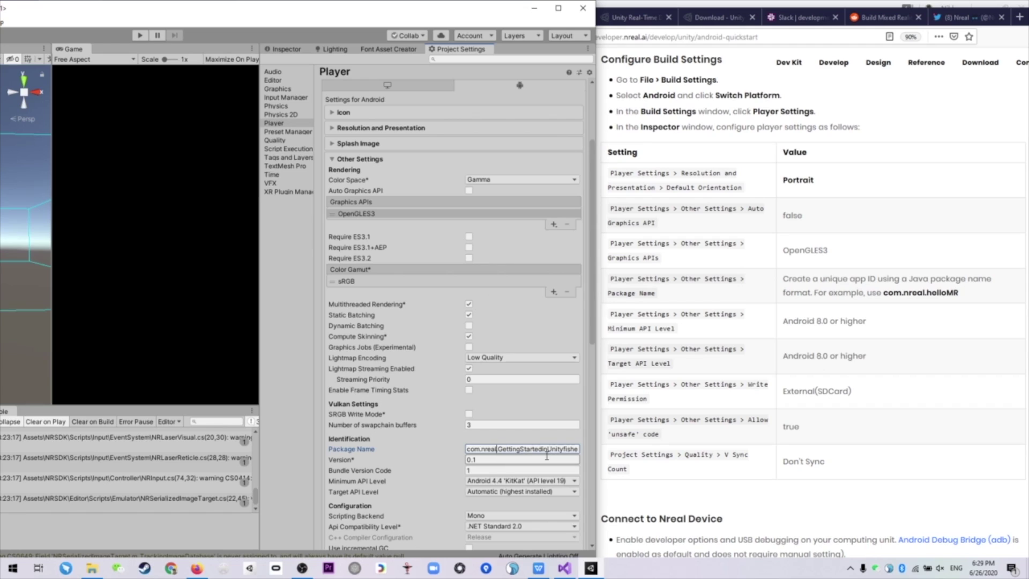
{"action": "left_click_drag", "start_coordinate": [499, 451], "coordinate": [611, 452]}
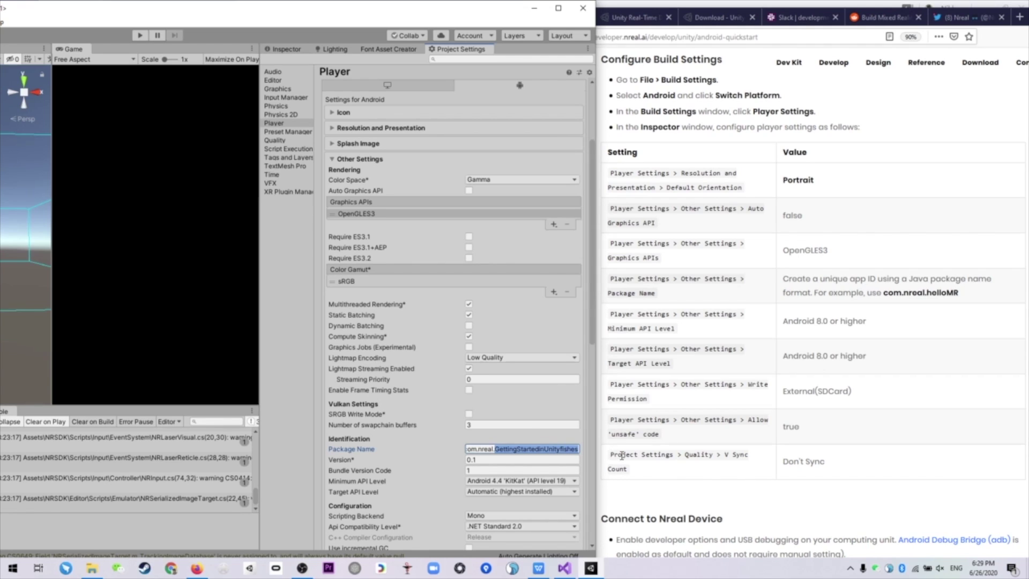
{"action": "type", "text": "GettingStartedWithD"}
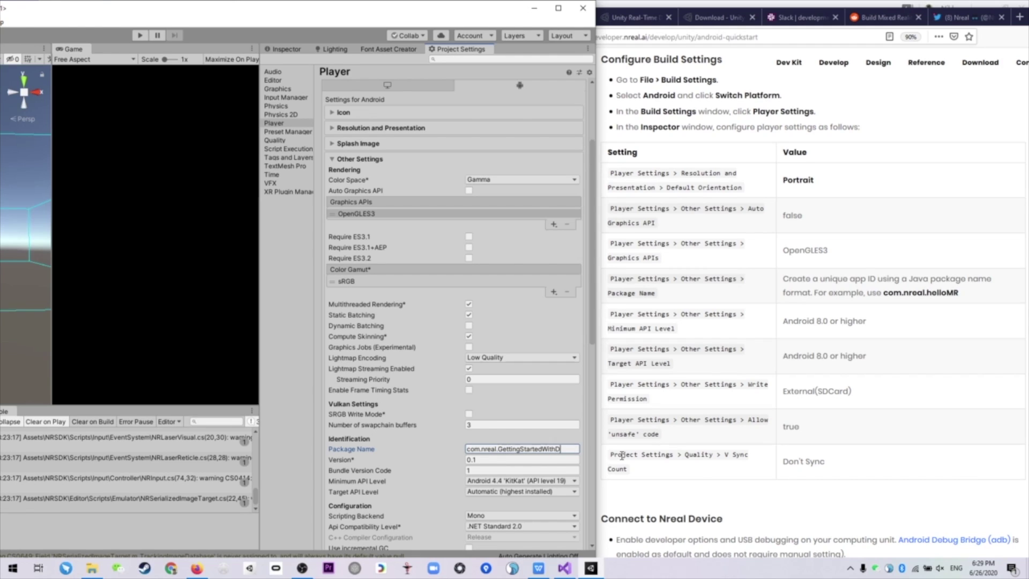
{"action": "type", "text": "olphins"}
- Set both the Minimum API Level and the Target API Level to Android 8.0 'Oreo' (API level 26)
{"action": "scroll", "coordinate": [543, 393], "scroll_direction": "down", "scroll_amount": 3}
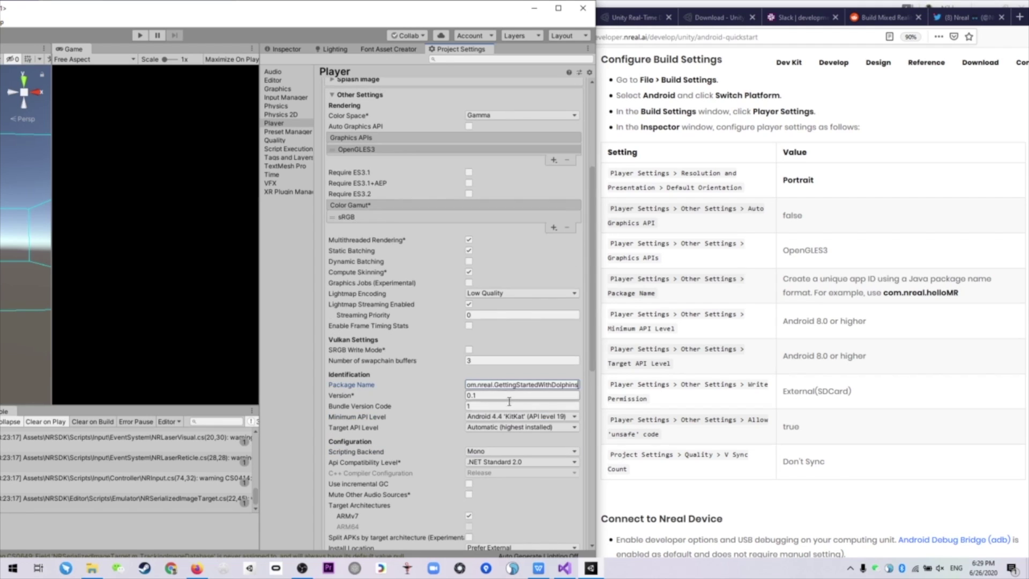
{"action": "left_click", "coordinate": [519, 421]}
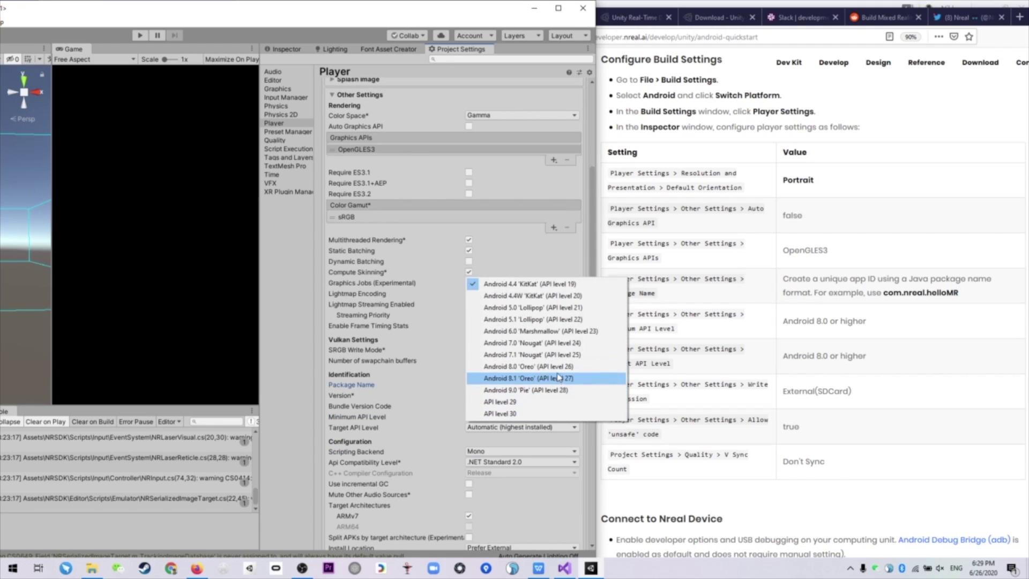
{"action": "left_click", "coordinate": [558, 371]}
{"action": "left_click", "coordinate": [538, 427]}
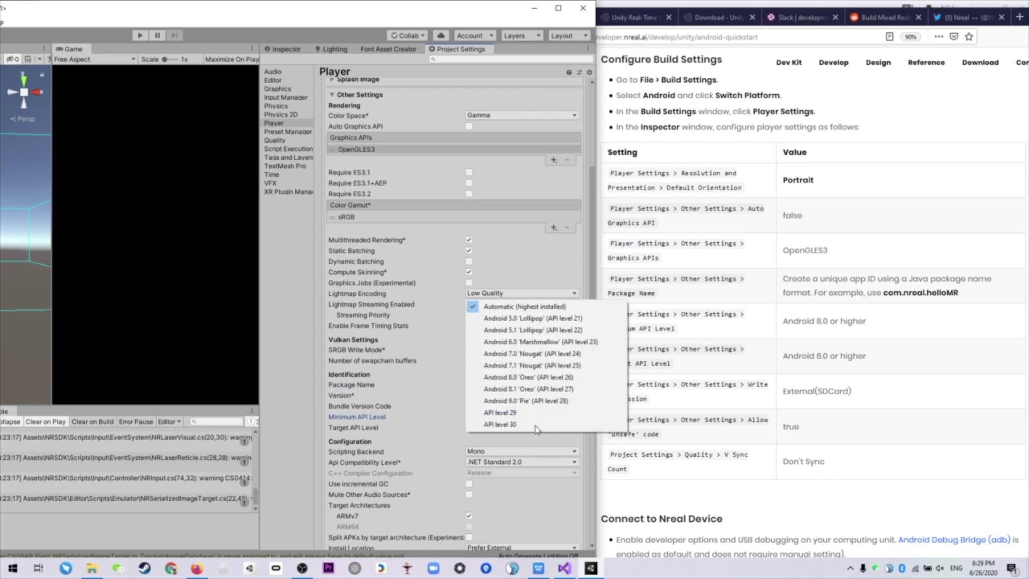
{"action": "left_click", "coordinate": [561, 380]}
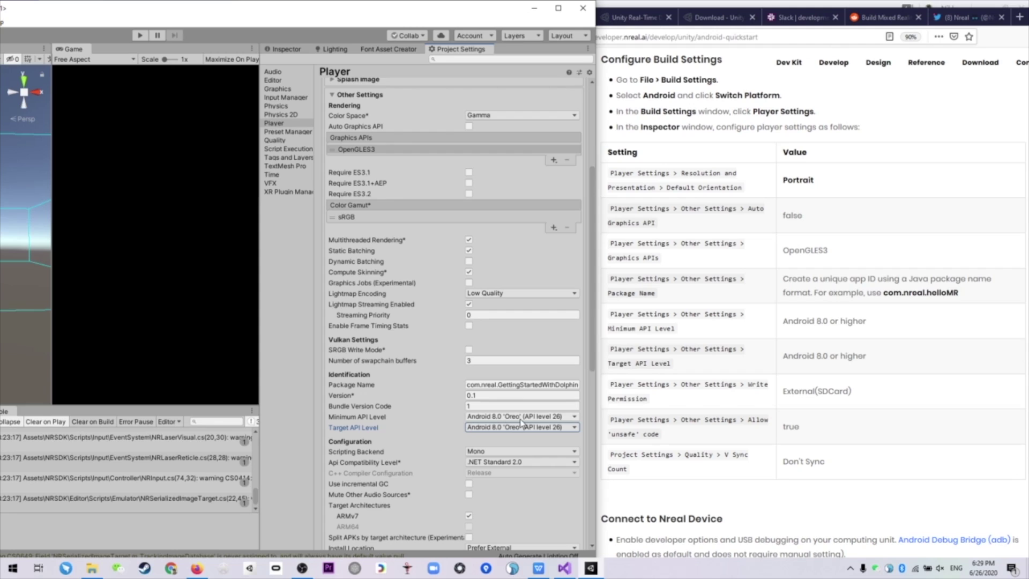
- Set Write Permission to External (SDCard) and allow 'unsafe' code in the Android player settings
{"action": "scroll", "coordinate": [521, 424], "scroll_direction": "down", "scroll_amount": 3}
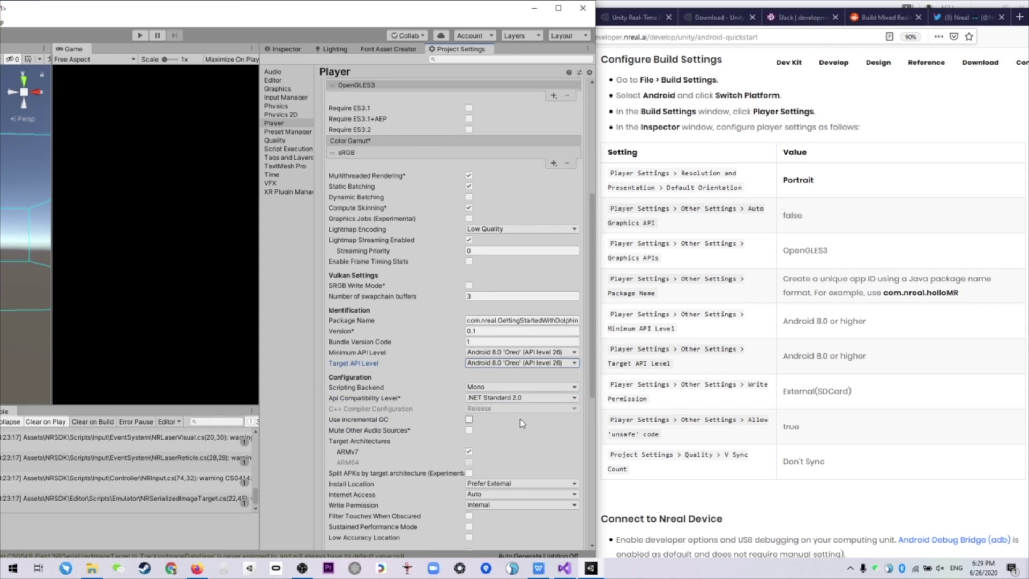
{"action": "scroll", "coordinate": [521, 424], "scroll_direction": "down", "scroll_amount": 1}
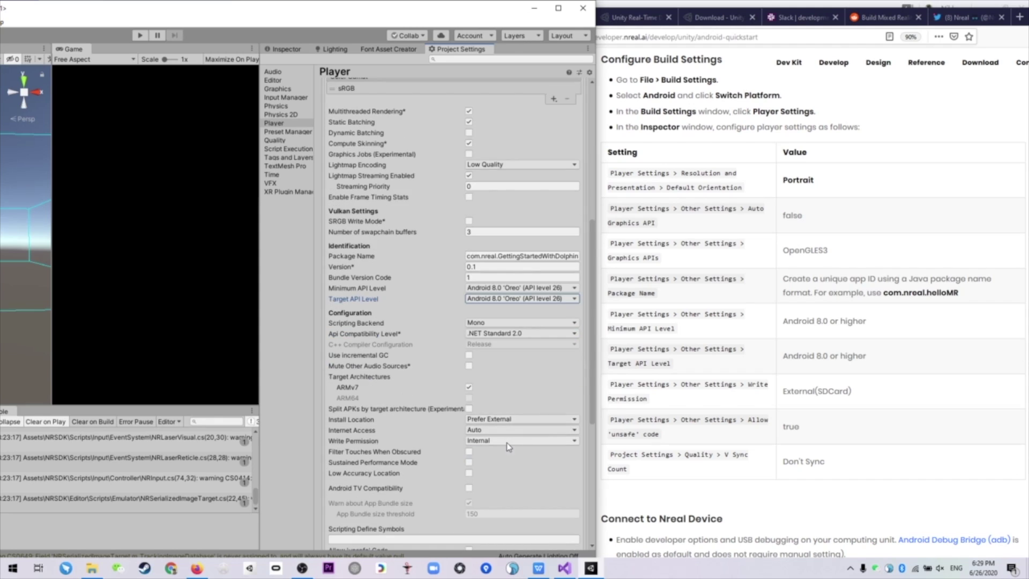
{"action": "left_click", "coordinate": [507, 442]}
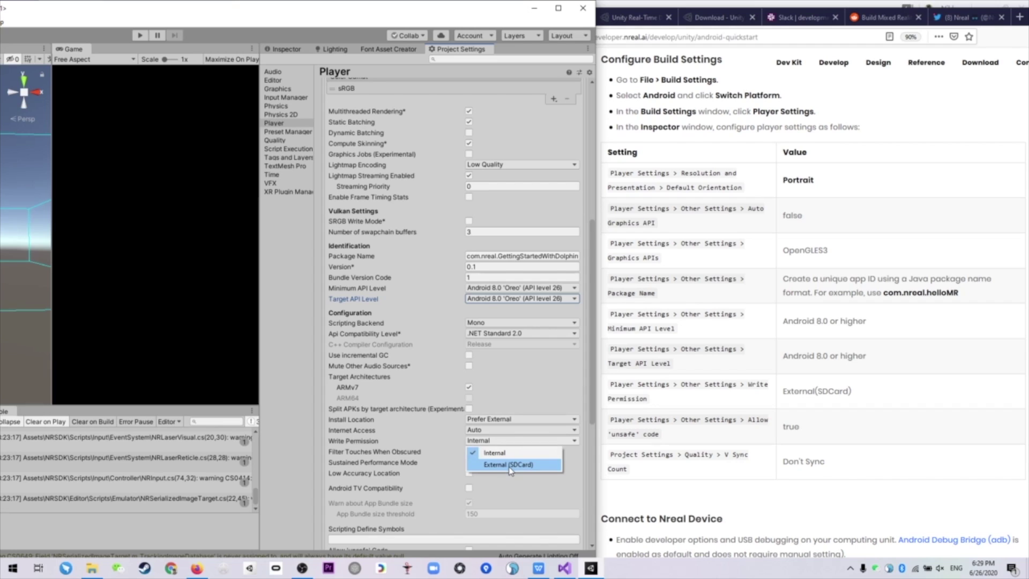
{"action": "left_click", "coordinate": [510, 465]}
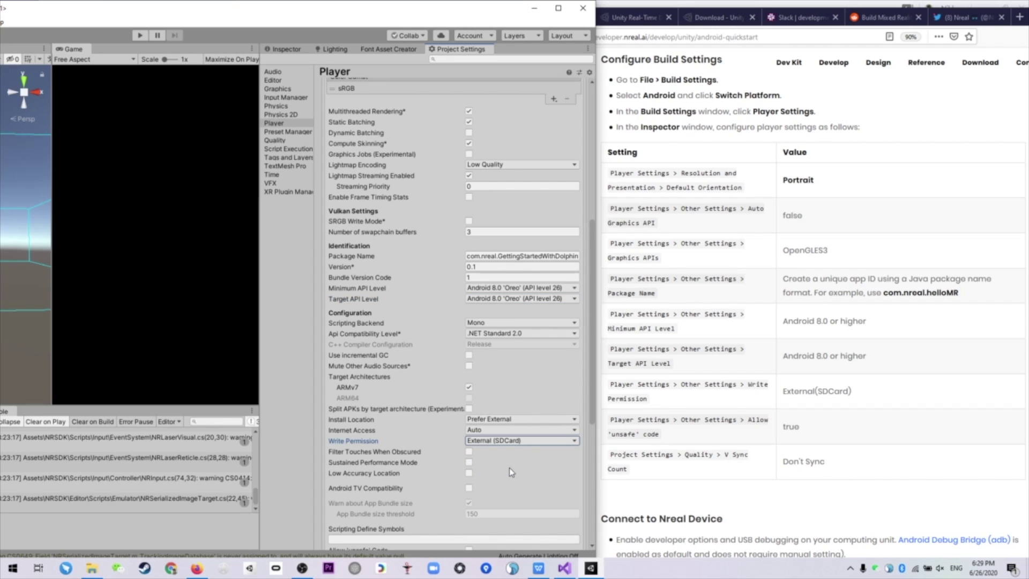
{"action": "scroll", "coordinate": [509, 467], "scroll_direction": "down", "scroll_amount": 3}
{"action": "left_click", "coordinate": [472, 457]}
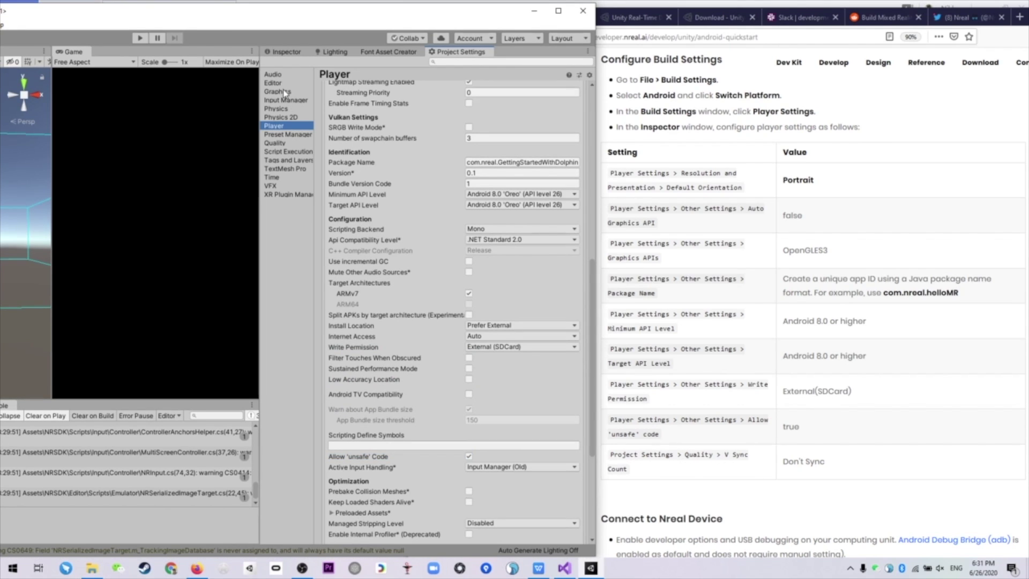
- In the project's Quality settings, set VSync Count to Don't Sync for the Ultra level
{"action": "left_click", "coordinate": [288, 128]}
{"action": "left_click", "coordinate": [287, 144]}
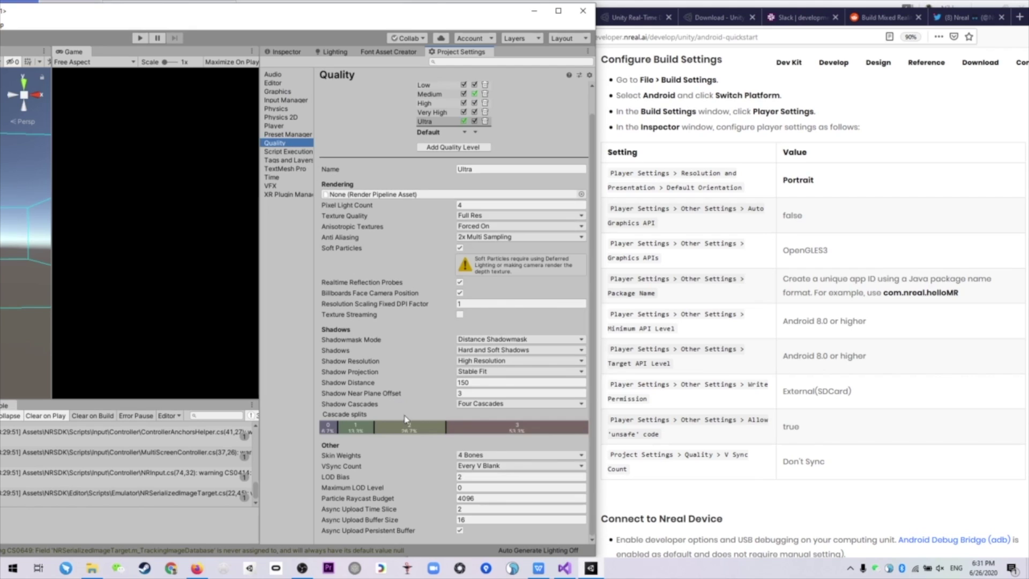
{"action": "left_click", "coordinate": [479, 466]}
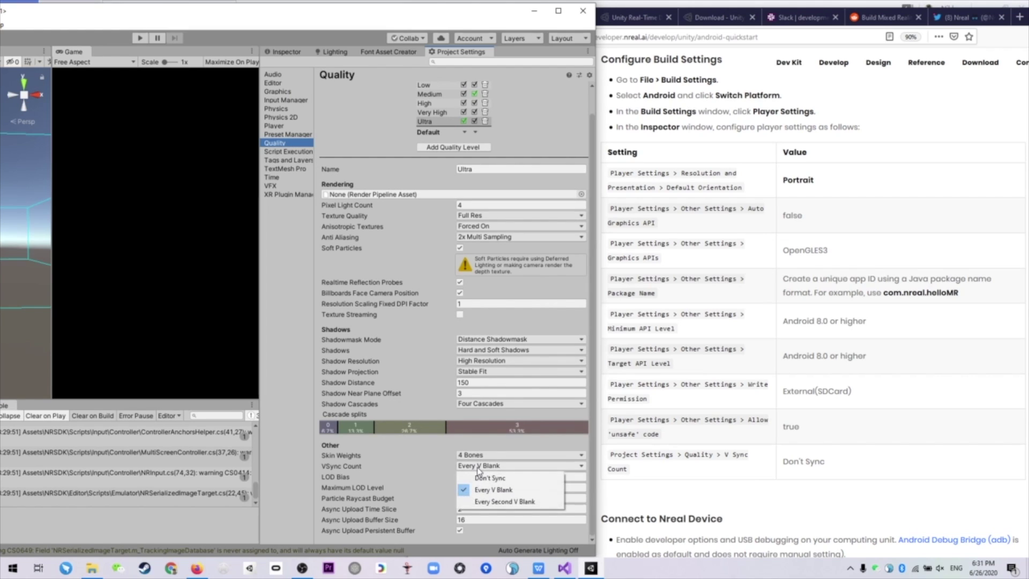
{"action": "left_click", "coordinate": [502, 478]}
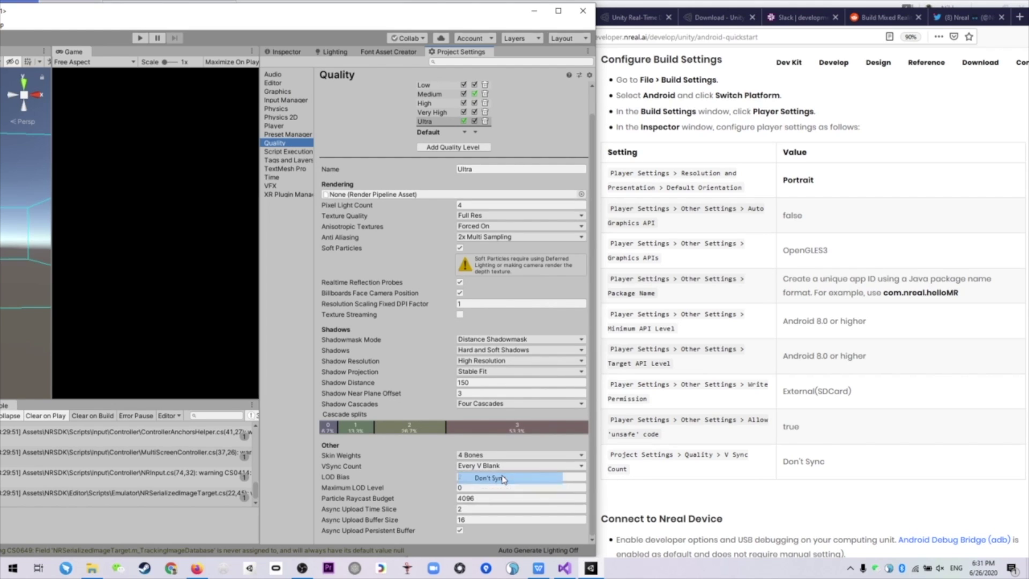
- Bring Unity back to full size and build the Android app into the project folder as GettingStartedWithDolphins
{"action": "left_click", "coordinate": [562, 15]}
{"action": "left_click", "coordinate": [8, 17]}
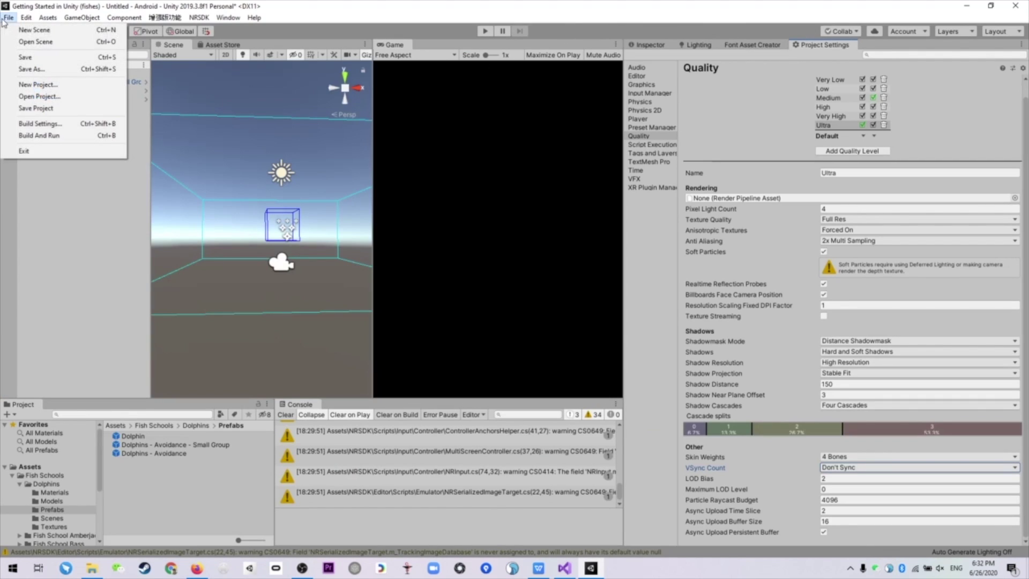
{"action": "left_click", "coordinate": [40, 124]}
{"action": "left_click", "coordinate": [382, 424]}
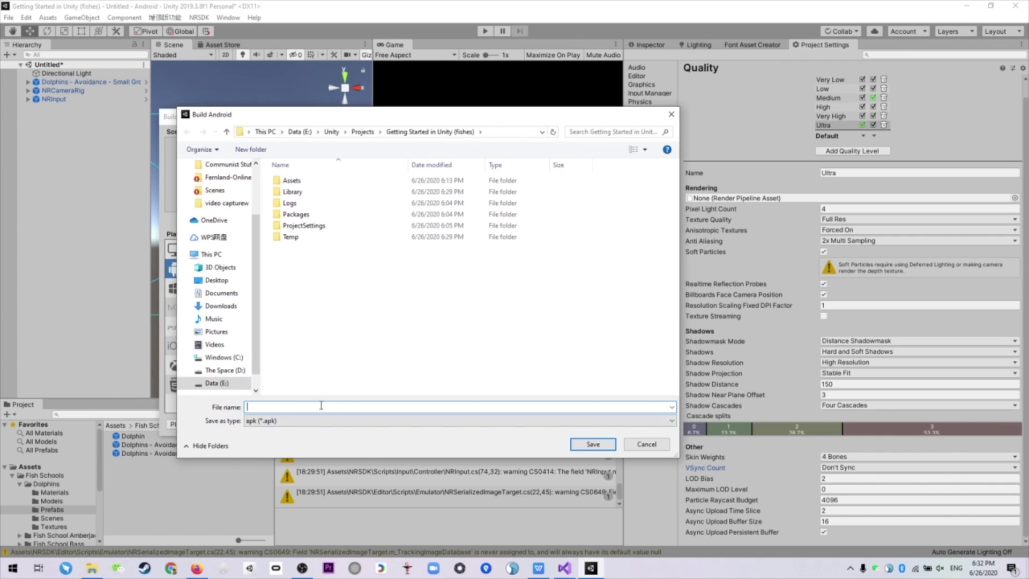
{"action": "type", "text": "GettingStartedWithDolphins"}
{"action": "key", "text": "Return"}
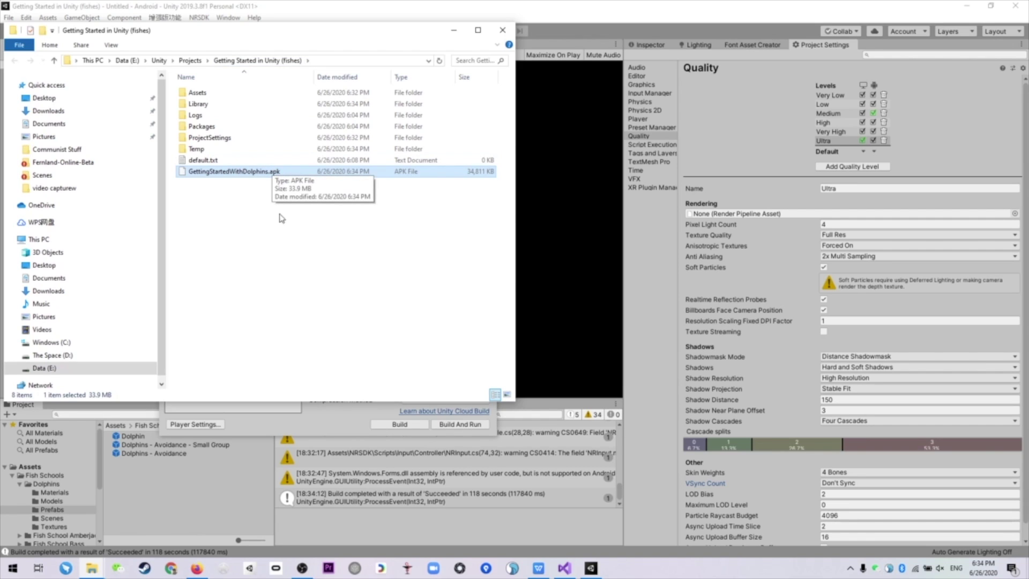
- Switch to Firefox and return its window to full size
{"action": "left_click", "coordinate": [199, 570]}
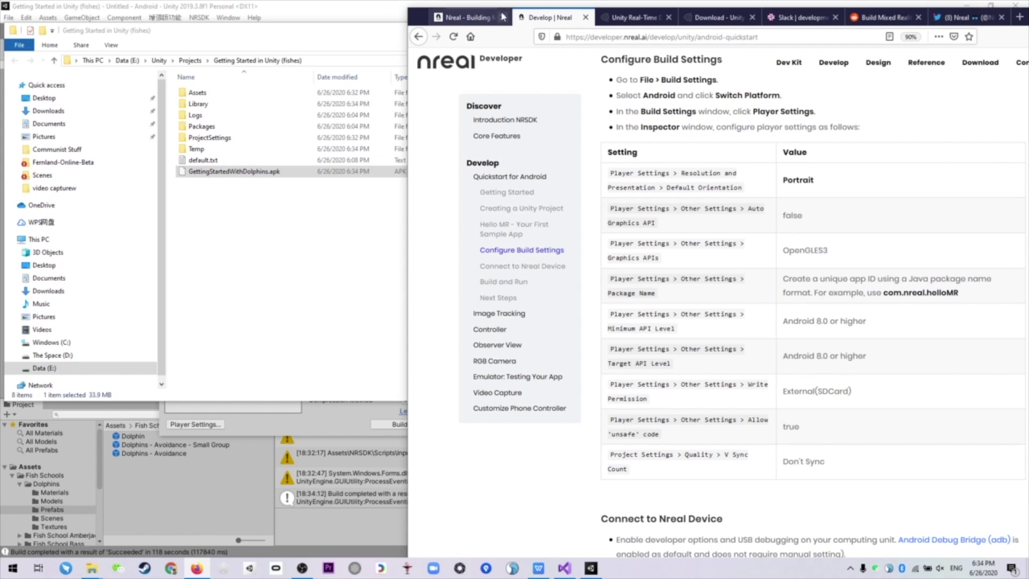
{"action": "left_click_drag", "start_coordinate": [414, 20], "coordinate": [239, 12]}
{"action": "left_click", "coordinate": [920, 19]}
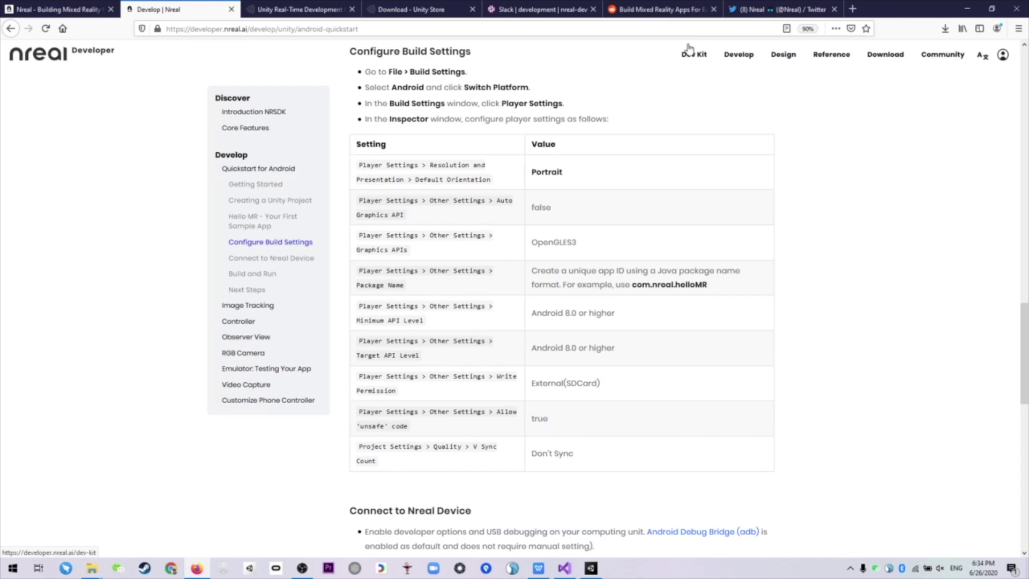
- View the open Unity website, nreal-dev Slack workspace, r/nreal subreddit and Nreal's Twitter profile in turn
{"action": "left_click", "coordinate": [310, 10]}
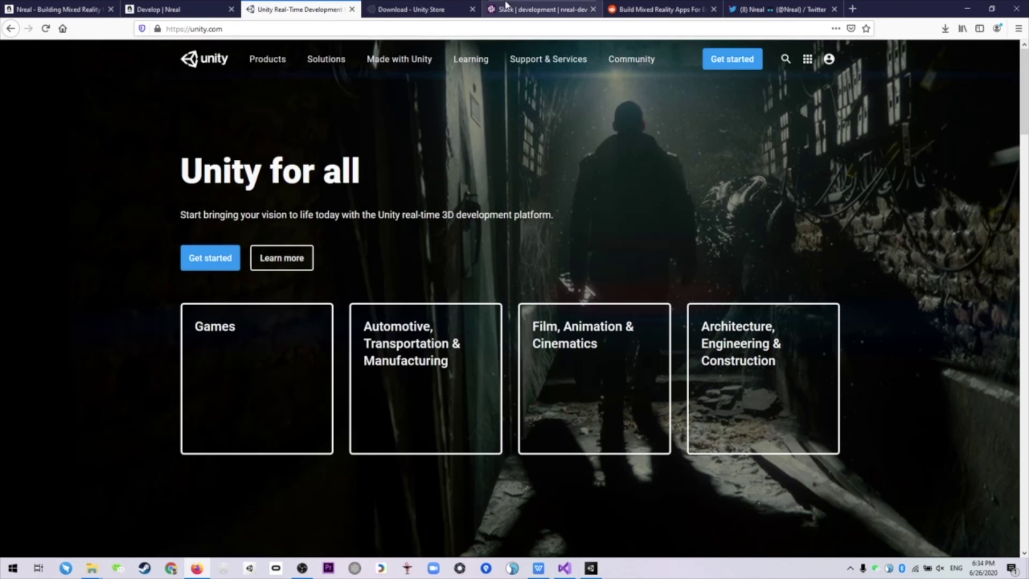
{"action": "left_click", "coordinate": [506, 6]}
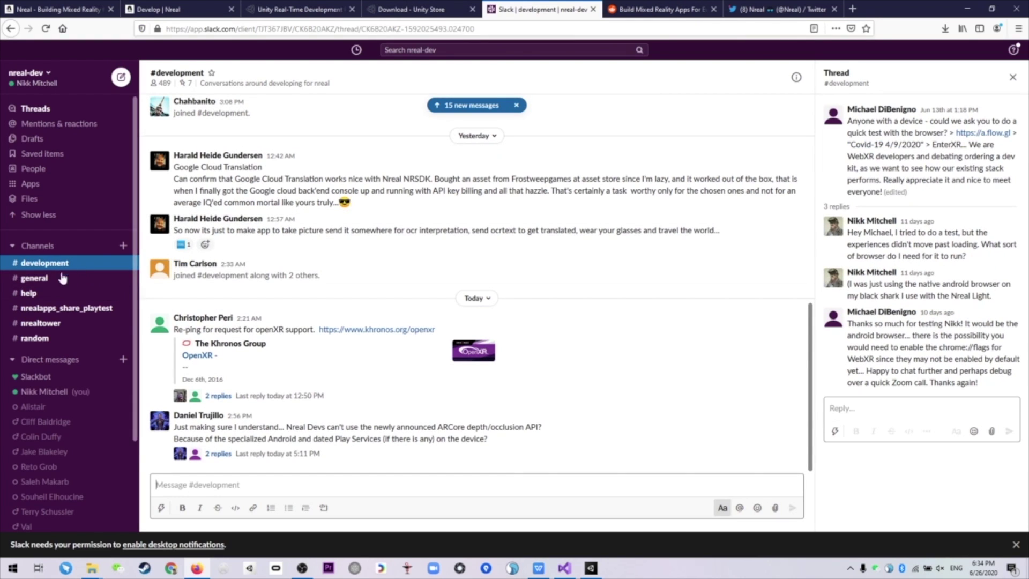
{"action": "left_click", "coordinate": [649, 12]}
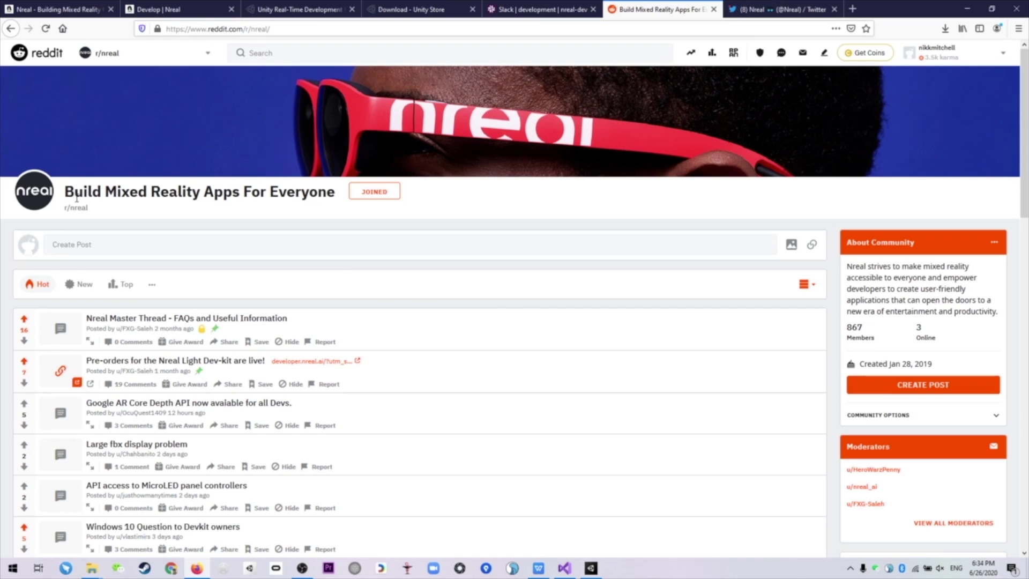
{"action": "left_click", "coordinate": [788, 7]}
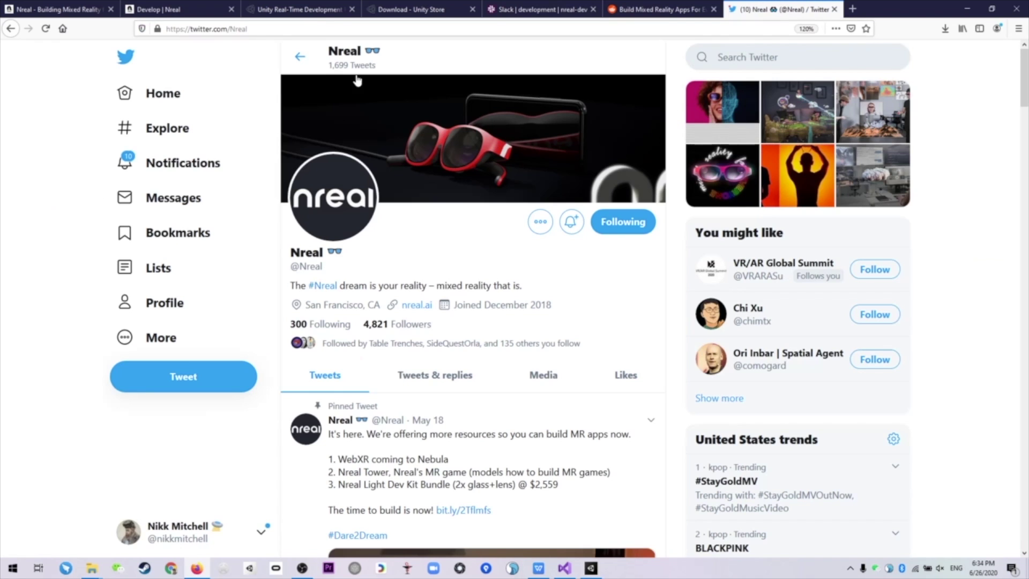